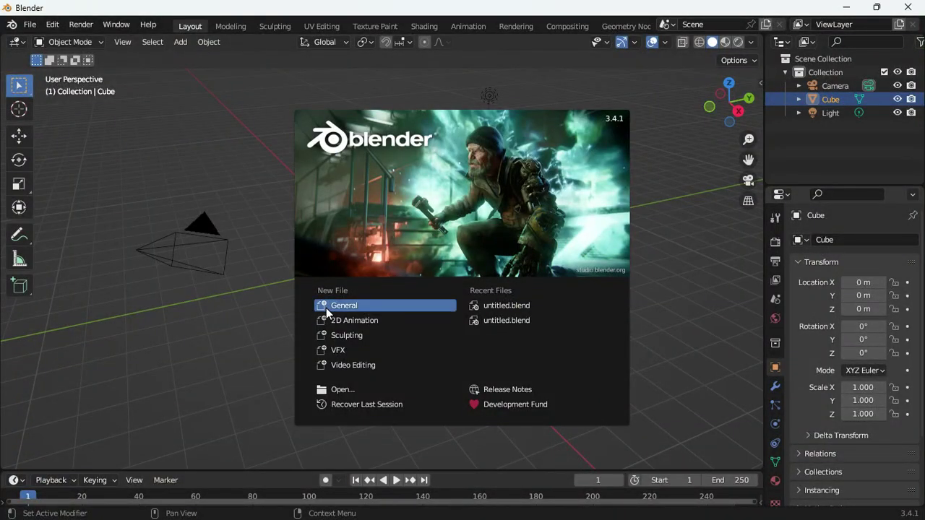
- Start a new General file and start the Shortcut VUr key display
{"action": "left_click", "coordinate": [326, 308]}
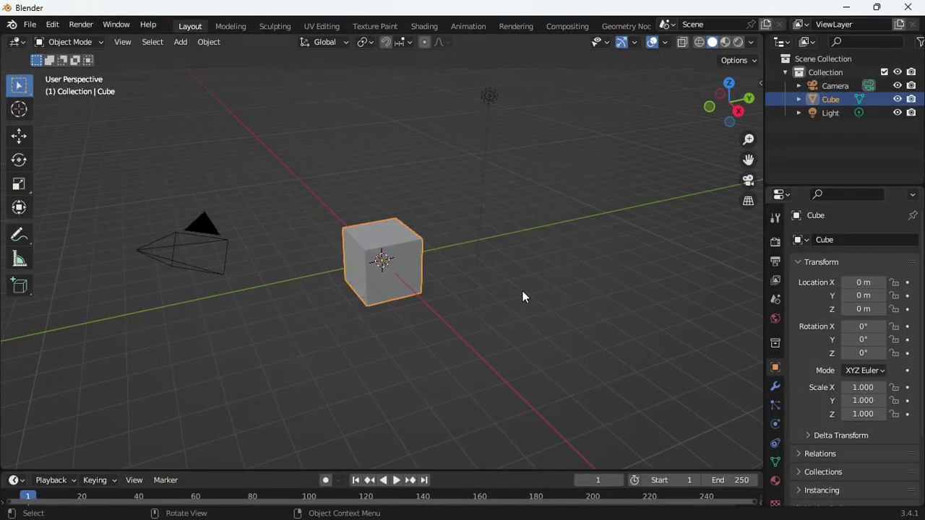
{"action": "left_click", "coordinate": [757, 82]}
{"action": "left_click", "coordinate": [757, 286]}
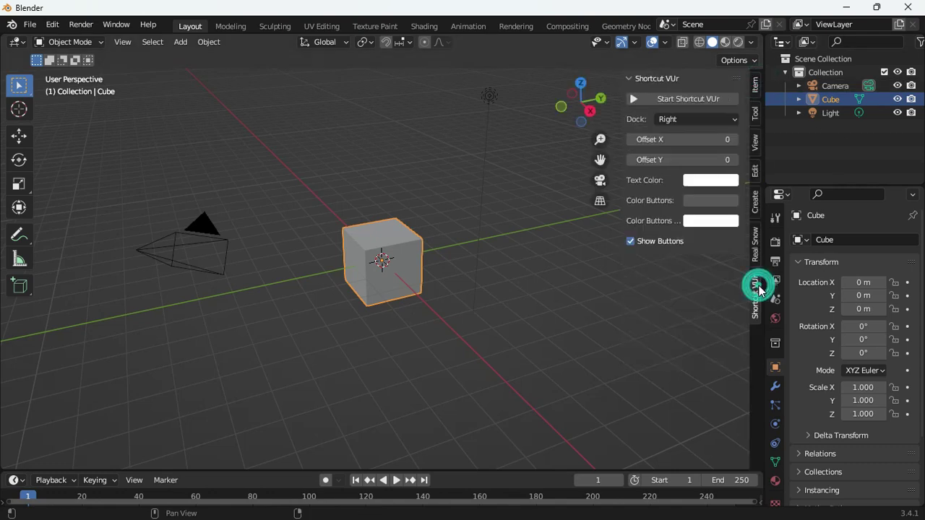
{"action": "left_click", "coordinate": [690, 99]}
{"action": "left_click", "coordinate": [620, 145]}
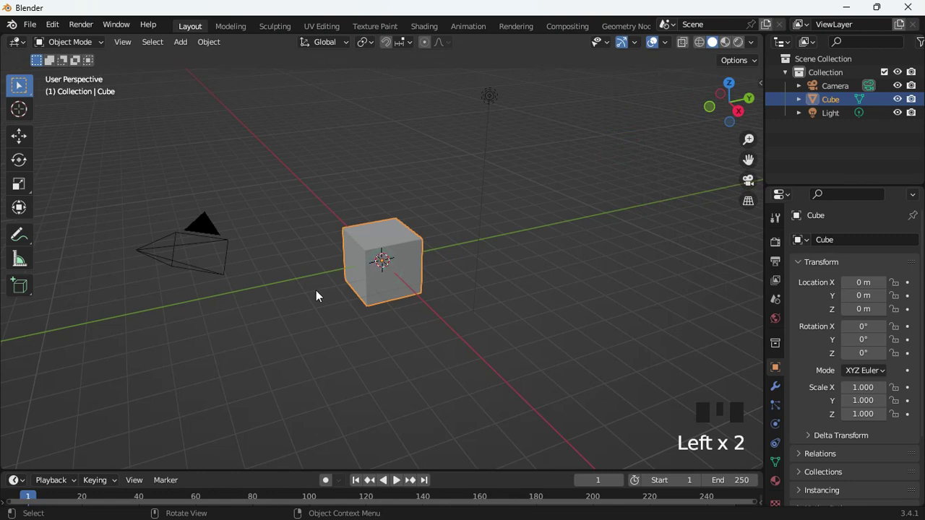
- Delete the default cube from the scene
{"action": "middle_click_drag", "start_coordinate": [316, 290], "coordinate": [412, 286]}
{"action": "key", "text": "x"}
{"action": "left_click", "coordinate": [371, 281]}
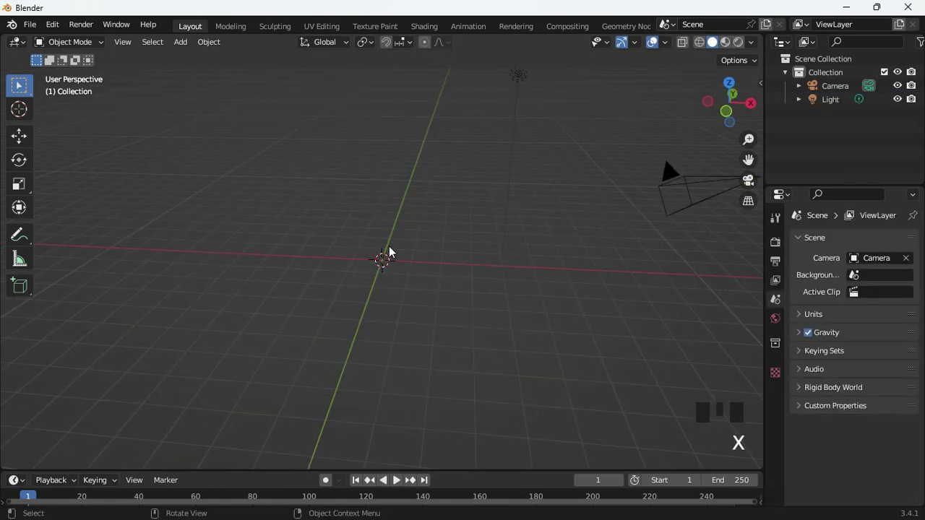
- Search the add-ons for "tree" to check that Add Curve: Sapling Tree Gen is enabled, and save the preferences
{"action": "key", "text": "shift+a"}
{"action": "mouse_move", "coordinate": [378, 257]}
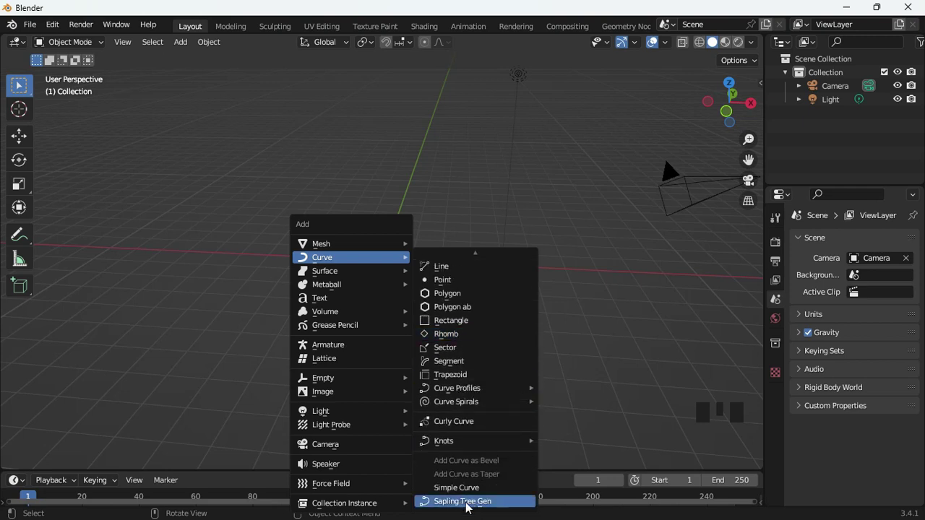
{"action": "left_click", "coordinate": [61, 29]}
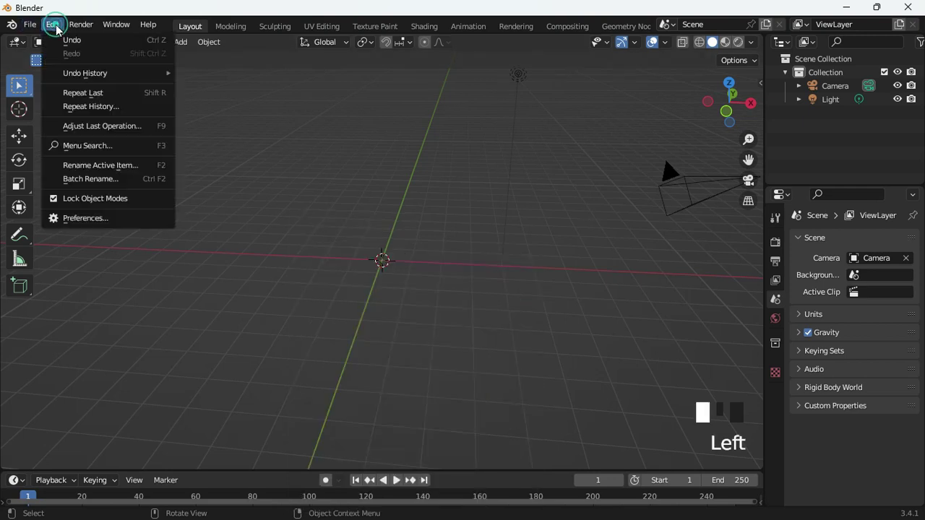
{"action": "left_click", "coordinate": [97, 219]}
{"action": "left_click", "coordinate": [377, 68]}
{"action": "type", "text": "tree"}
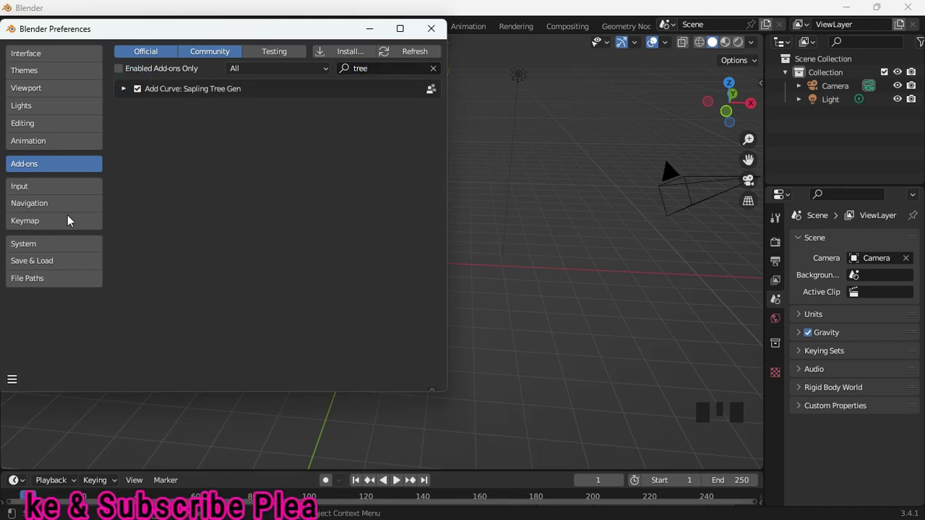
{"action": "left_click", "coordinate": [12, 378]}
{"action": "left_click", "coordinate": [57, 341]}
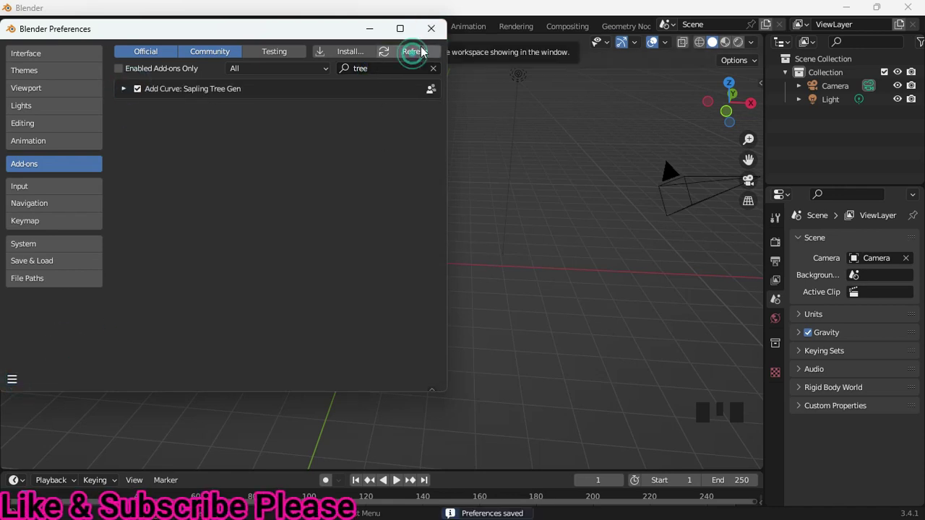
{"action": "left_click", "coordinate": [431, 28]}
- Add a Sapling Tree Gen curve at the origin and expand its settings
{"action": "key", "text": "shift+a"}
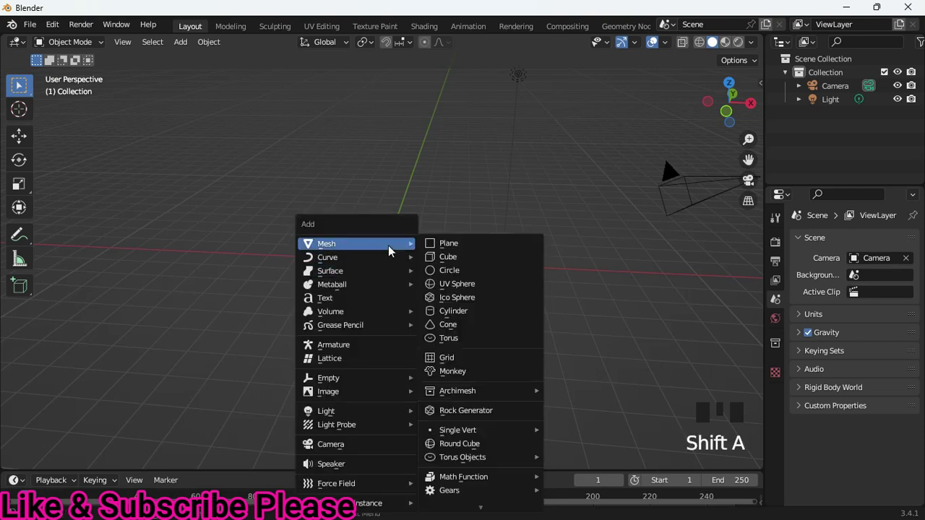
{"action": "mouse_move", "coordinate": [347, 258]}
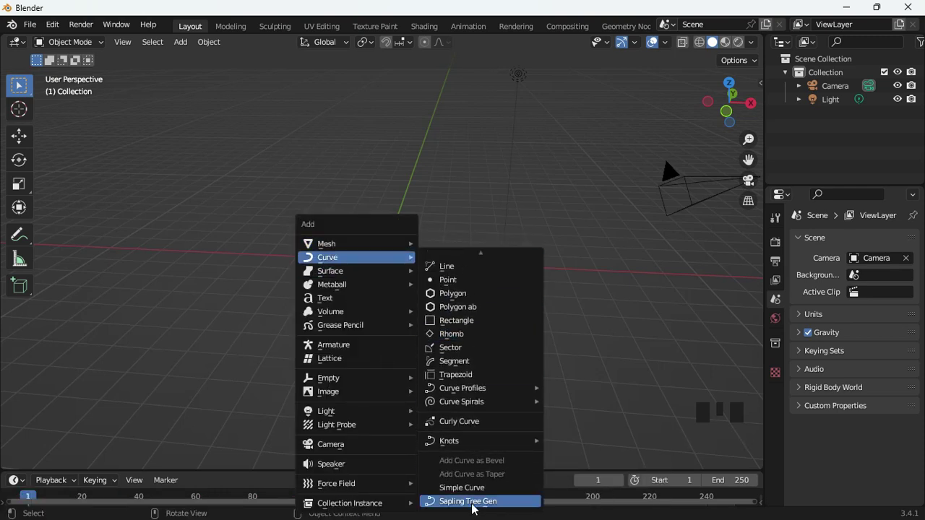
{"action": "left_click", "coordinate": [473, 502]}
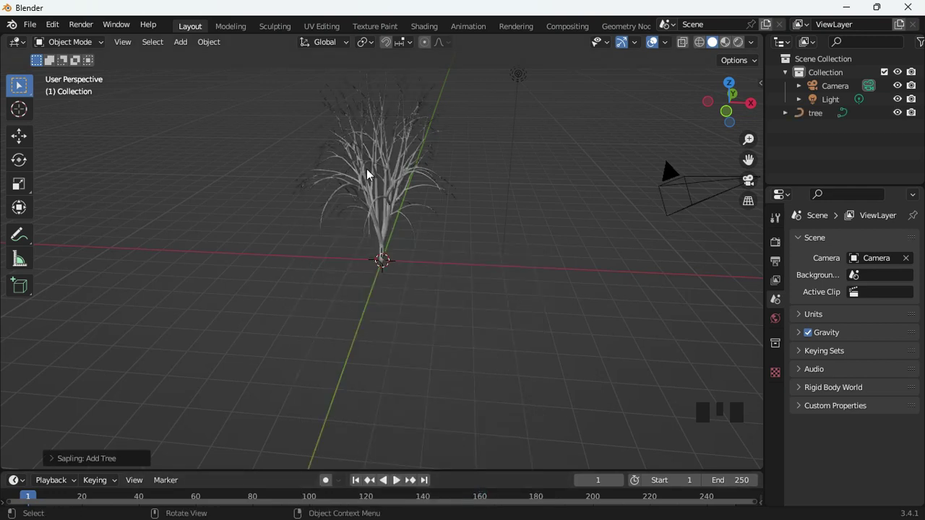
{"action": "left_click", "coordinate": [52, 458]}
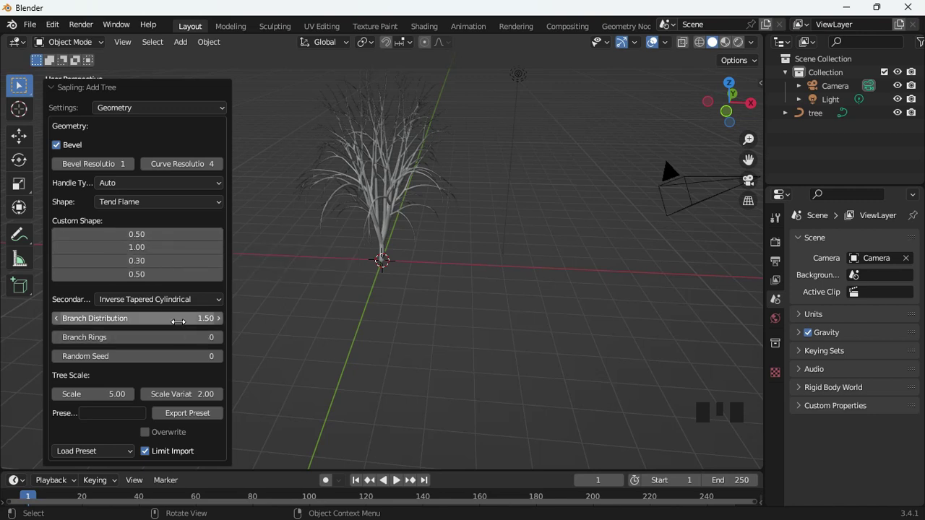
- Load the small_maple preset for the sapling tree
{"action": "left_click", "coordinate": [92, 453]}
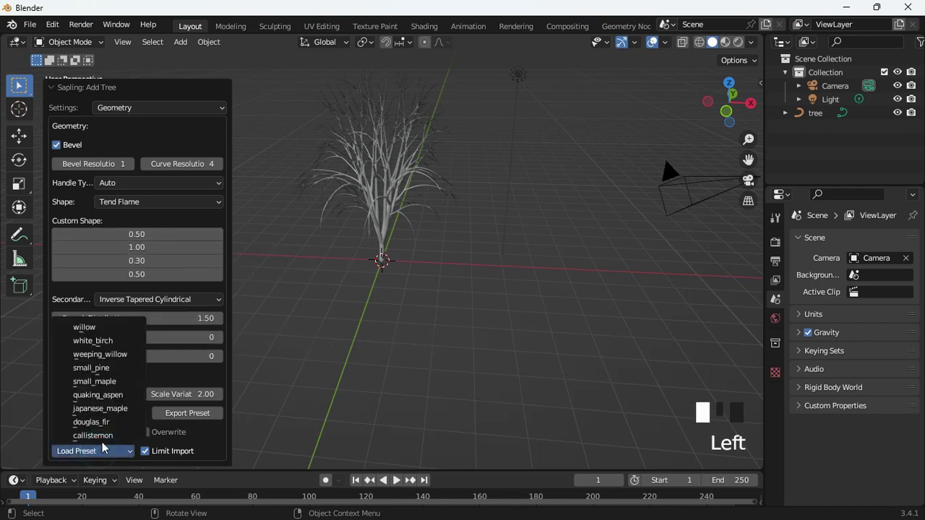
{"action": "left_click", "coordinate": [108, 383]}
{"action": "scroll", "coordinate": [351, 271], "scroll_direction": "down", "scroll_amount": 5}
{"action": "scroll", "coordinate": [350, 271], "scroll_direction": "up", "scroll_amount": 2}
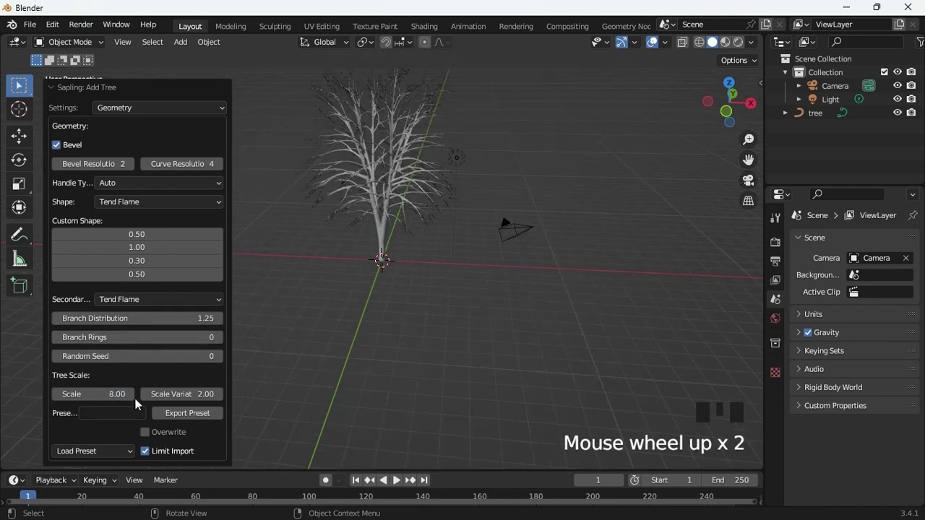
- Load the small_pine preset for the sapling tree
{"action": "left_click", "coordinate": [117, 451]}
{"action": "left_click", "coordinate": [105, 369]}
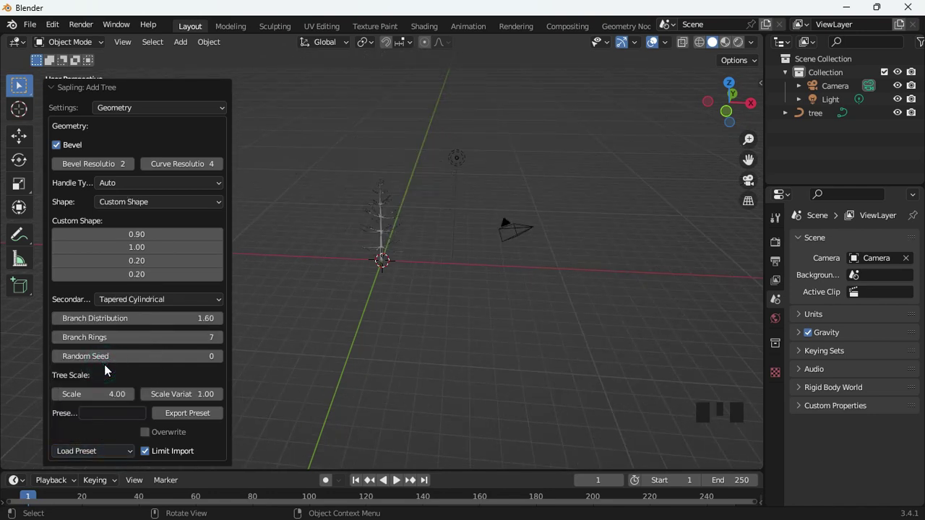
{"action": "scroll", "coordinate": [382, 289], "scroll_direction": "up", "scroll_amount": 4}
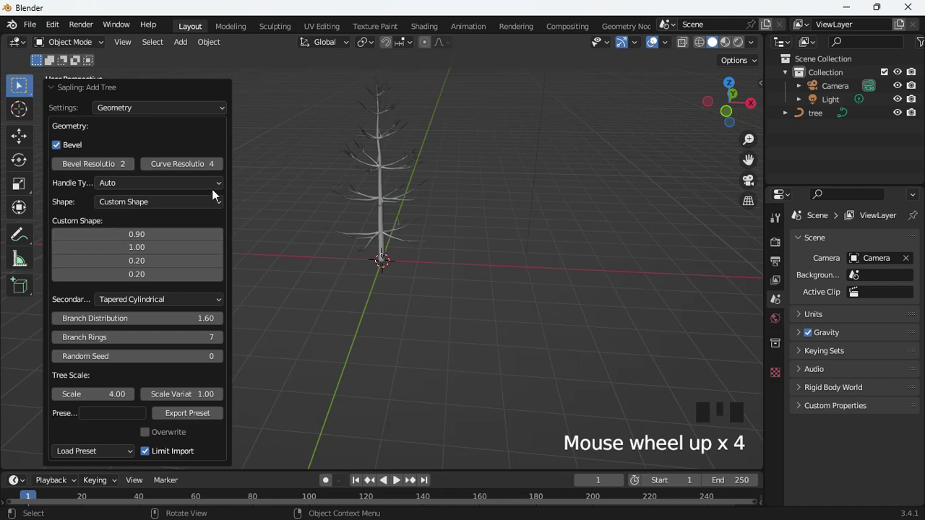
- Go to the sapling's Leaves settings and enable Show Leaves
{"action": "left_click", "coordinate": [173, 108]}
{"action": "left_click", "coordinate": [127, 199]}
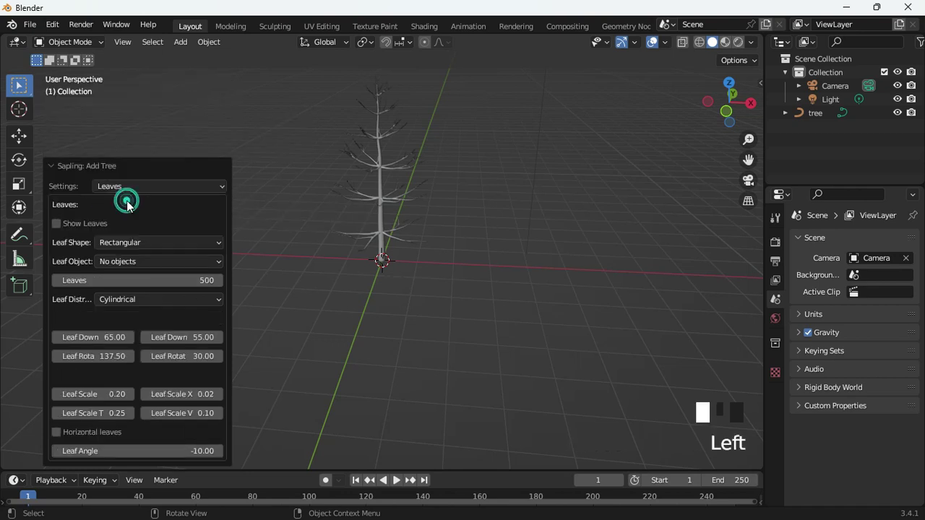
{"action": "left_click", "coordinate": [57, 223]}
{"action": "scroll", "coordinate": [149, 348], "scroll_direction": "down", "scroll_amount": 1}
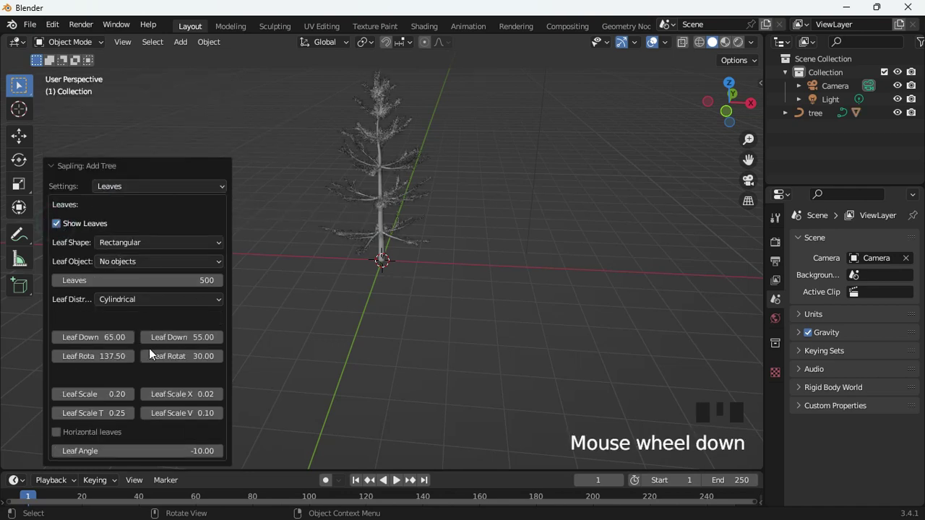
- Set the Leaf Scale to 0.53 and the Leaf Scale X to 0.05
{"action": "left_click", "coordinate": [130, 395]}
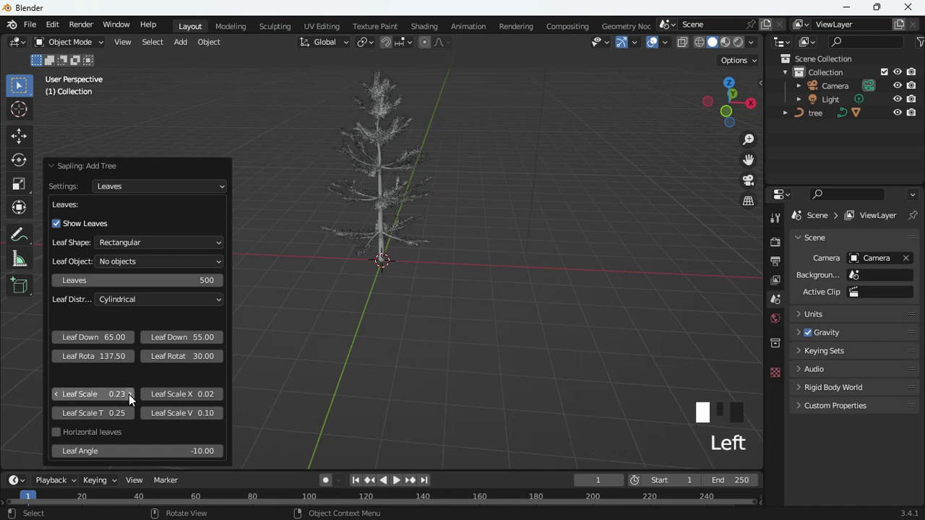
{"action": "left_click", "coordinate": [130, 396]}
{"action": "left_click", "coordinate": [130, 395]}
{"action": "left_click", "coordinate": [130, 395]}
{"action": "left_click", "coordinate": [130, 396]}
{"action": "left_click", "coordinate": [130, 395]}
{"action": "left_click", "coordinate": [130, 395]}
{"action": "left_click", "coordinate": [130, 395]}
{"action": "left_click", "coordinate": [130, 395]}
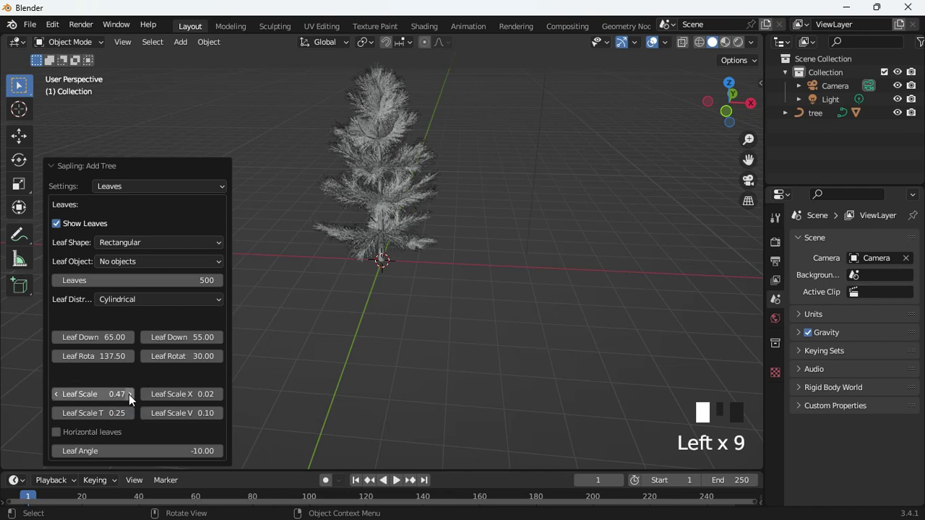
{"action": "left_click", "coordinate": [130, 395]}
{"action": "left_click", "coordinate": [130, 395]}
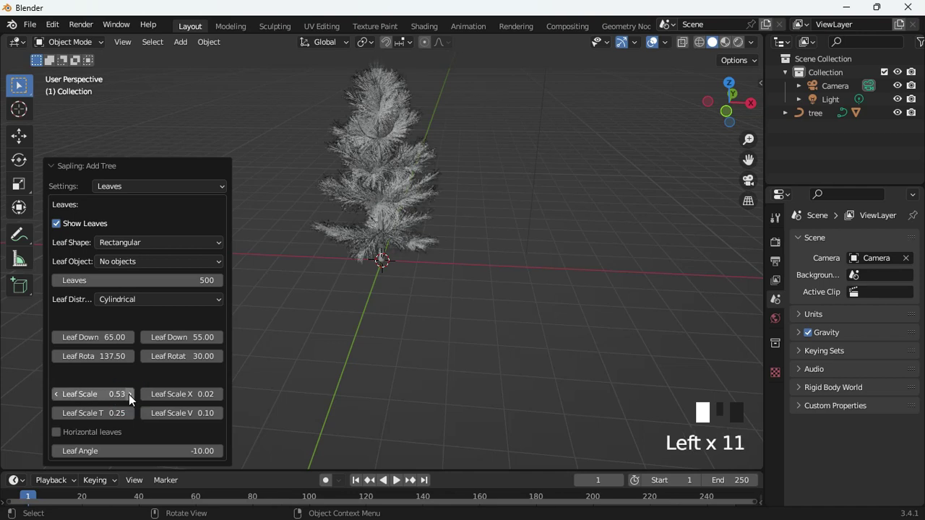
{"action": "left_click", "coordinate": [220, 394]}
{"action": "scroll", "coordinate": [459, 238], "scroll_direction": "up", "scroll_amount": 6}
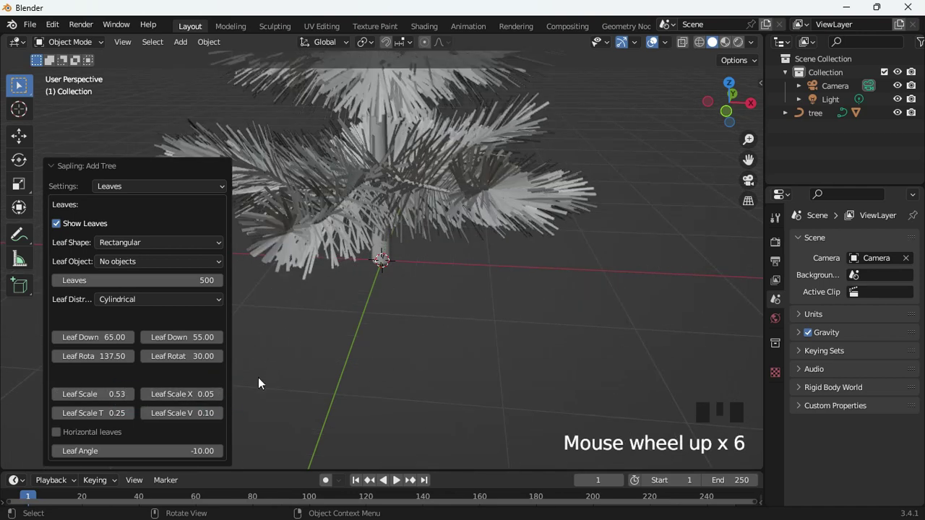
- Set the Leaf Shape to Hexagonal and collapse the sapling settings
{"action": "left_click", "coordinate": [136, 243]}
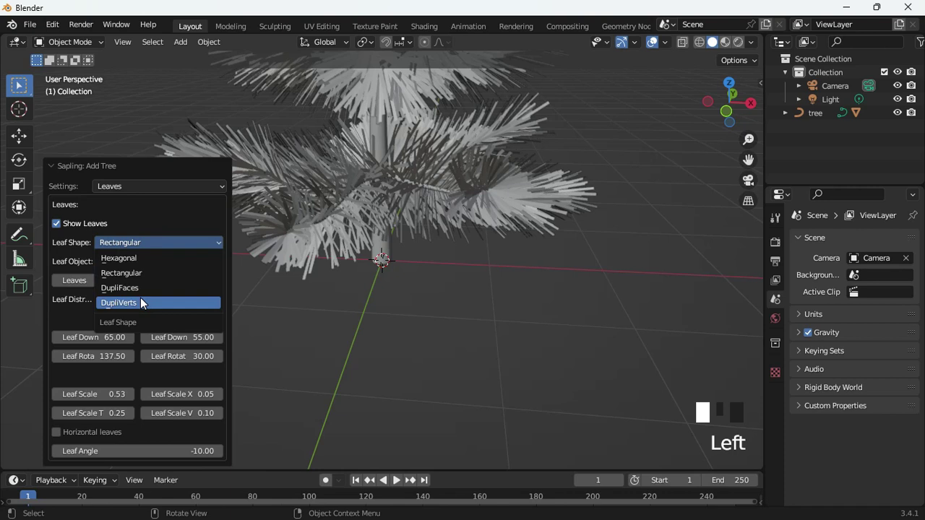
{"action": "left_click", "coordinate": [144, 256]}
{"action": "scroll", "coordinate": [355, 262], "scroll_direction": "up", "scroll_amount": 4}
{"action": "scroll", "coordinate": [355, 263], "scroll_direction": "down", "scroll_amount": 9}
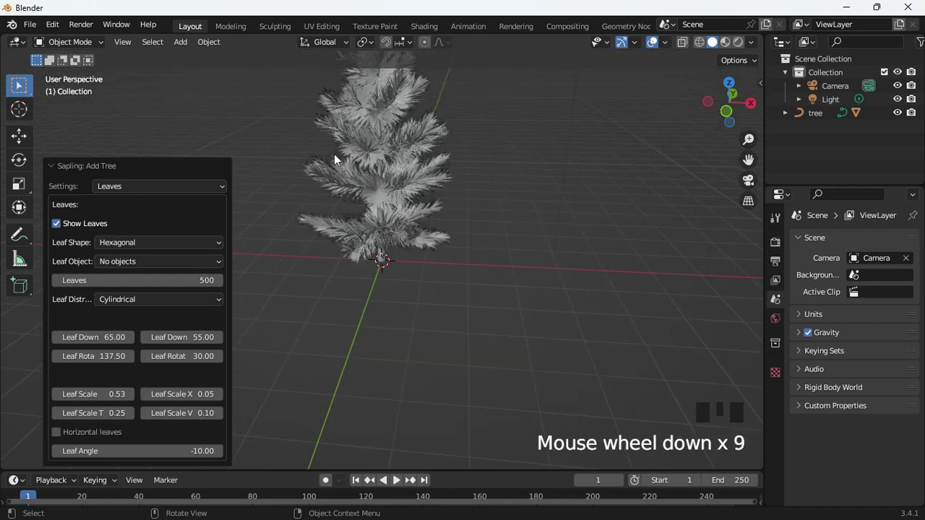
{"action": "left_click", "coordinate": [56, 165]}
- Select the tree's trunk and branches and add a new material to them
{"action": "scroll", "coordinate": [413, 314], "scroll_direction": "down", "scroll_amount": 3}
{"action": "scroll", "coordinate": [412, 313], "scroll_direction": "up", "scroll_amount": 3}
{"action": "middle_click_drag", "start_coordinate": [467, 253], "coordinate": [407, 252]}
{"action": "middle_click_drag", "start_coordinate": [493, 248], "coordinate": [152, 264]}
{"action": "left_click", "coordinate": [378, 214]}
{"action": "left_click", "coordinate": [378, 215]}
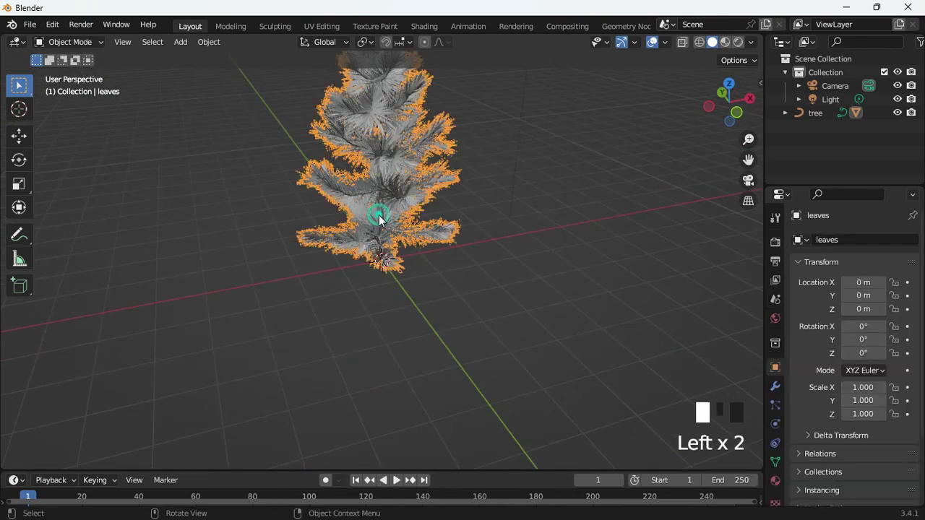
{"action": "left_click", "coordinate": [776, 451]}
{"action": "left_click_drag", "start_coordinate": [764, 405], "coordinate": [758, 398]}
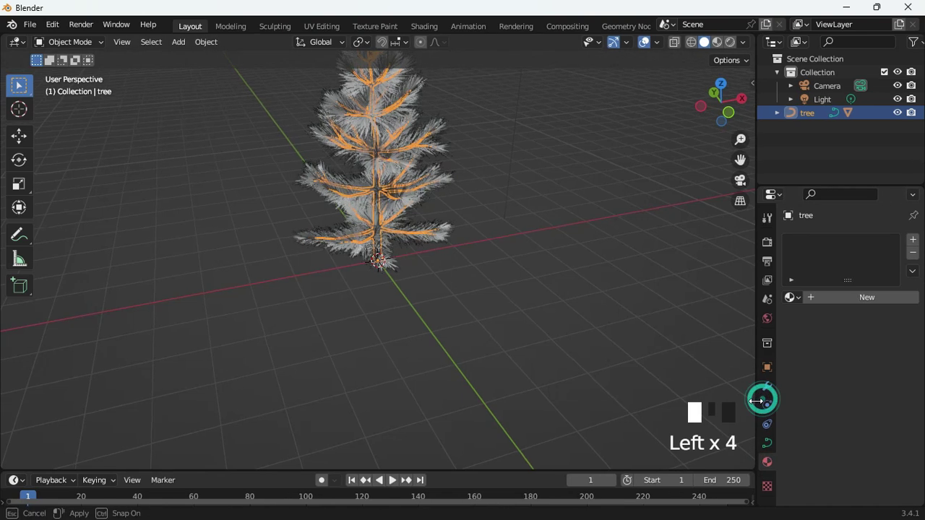
{"action": "left_click", "coordinate": [855, 297]}
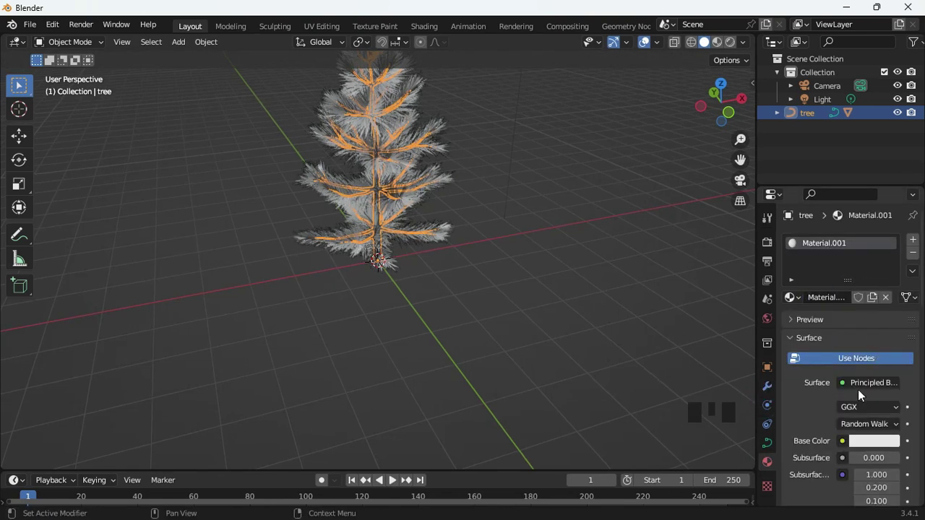
- Set the trunk material's base color to dark brown (hue 0.031, saturation 0.677, value 0.040) and switch the viewport to Rendered shading
{"action": "left_click", "coordinate": [861, 442]}
{"action": "left_click", "coordinate": [832, 325]}
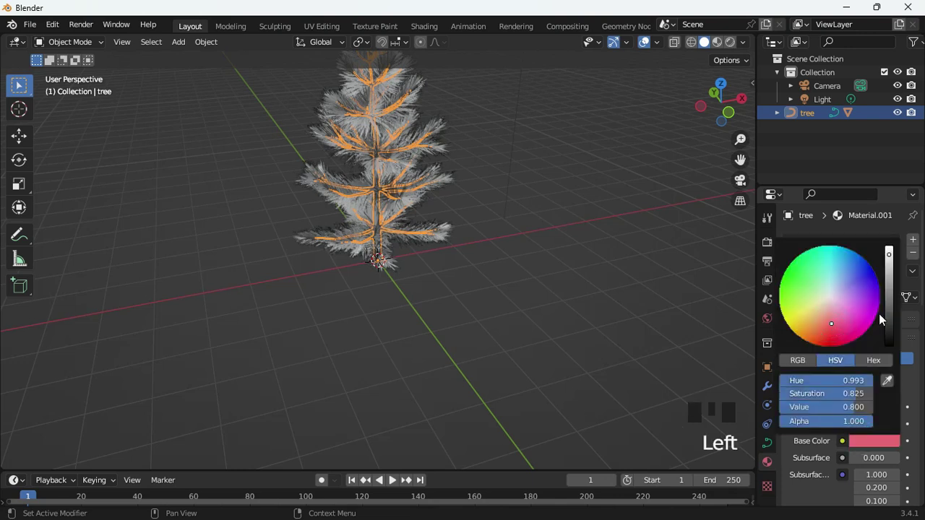
{"action": "left_click", "coordinate": [889, 312]}
{"action": "left_click_drag", "start_coordinate": [889, 312], "coordinate": [889, 322]}
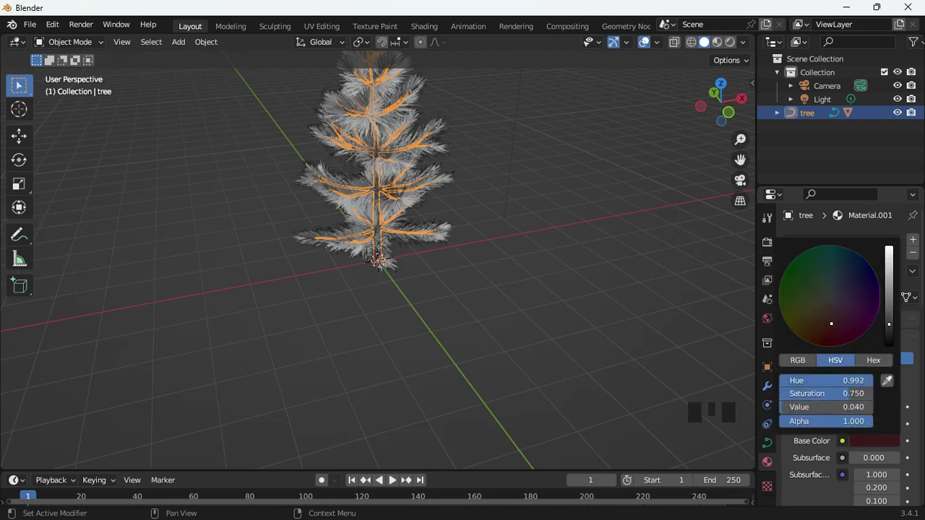
{"action": "left_click", "coordinate": [824, 318]}
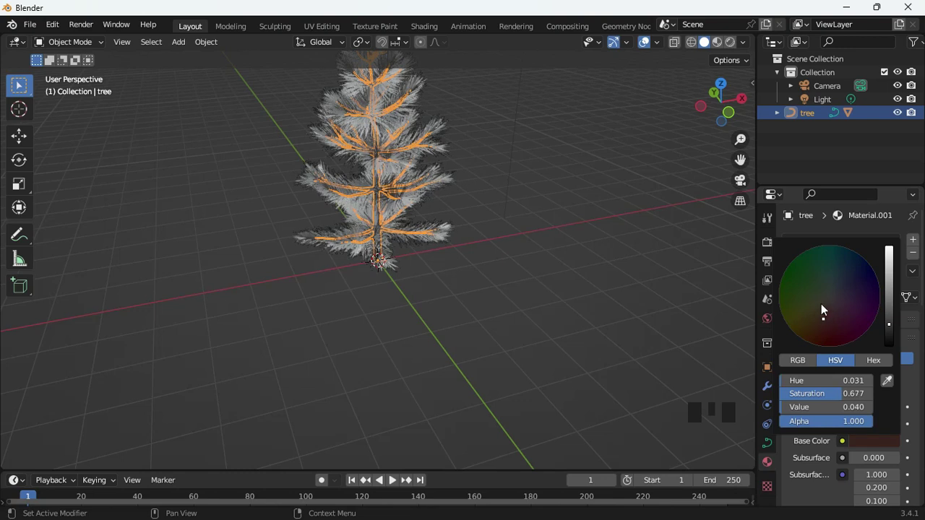
{"action": "left_click", "coordinate": [729, 41]}
{"action": "left_click", "coordinate": [505, 271]}
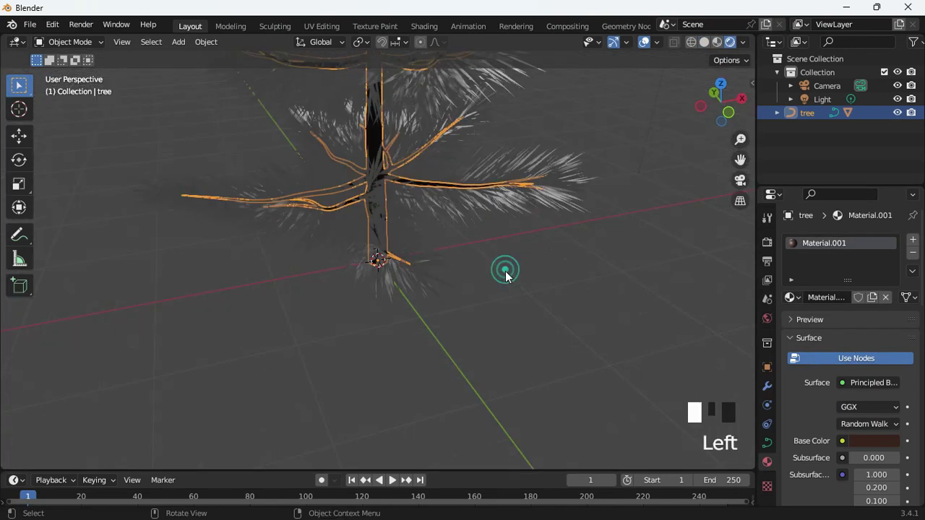
- Give the pine leaves a new material with a medium green base color
{"action": "left_click", "coordinate": [534, 174]}
{"action": "left_click", "coordinate": [876, 298]}
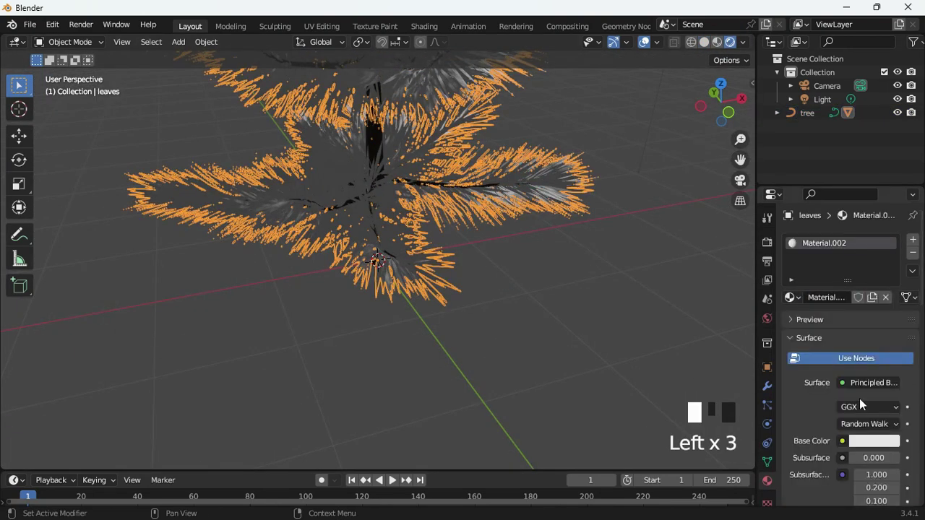
{"action": "left_click", "coordinate": [859, 441]}
{"action": "left_click", "coordinate": [802, 291]}
{"action": "scroll", "coordinate": [524, 297], "scroll_direction": "down", "scroll_amount": 2}
{"action": "middle_click_drag", "start_coordinate": [525, 297], "coordinate": [549, 292]}
{"action": "left_click", "coordinate": [874, 440]}
{"action": "left_click_drag", "start_coordinate": [889, 321], "coordinate": [890, 309]}
{"action": "left_click", "coordinate": [506, 249]}
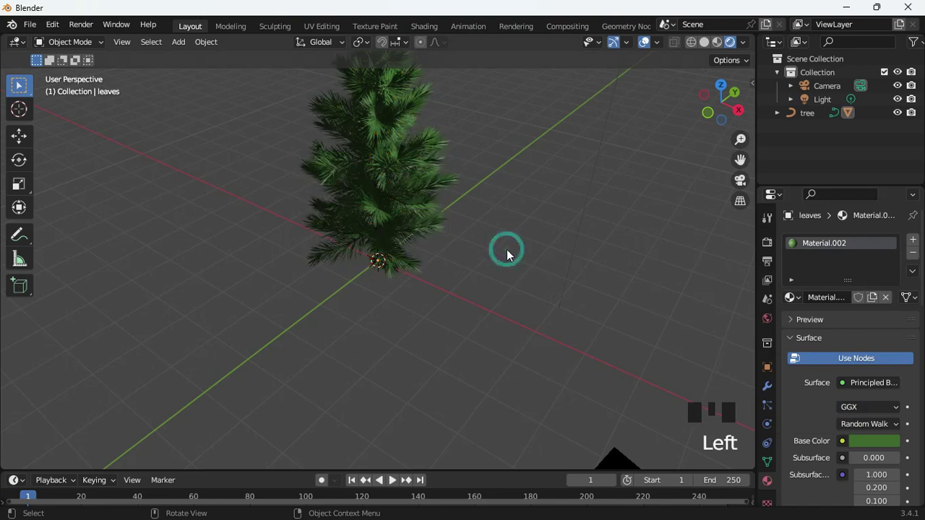
- Widen the Properties editor so the full material names and settings fit
{"action": "scroll", "coordinate": [593, 249], "scroll_direction": "up", "scroll_amount": 4}
{"action": "middle_click_drag", "start_coordinate": [593, 250], "coordinate": [627, 291]}
{"action": "scroll", "coordinate": [551, 267], "scroll_direction": "down", "scroll_amount": 4}
{"action": "middle_click_drag", "start_coordinate": [551, 267], "coordinate": [0, 391]}
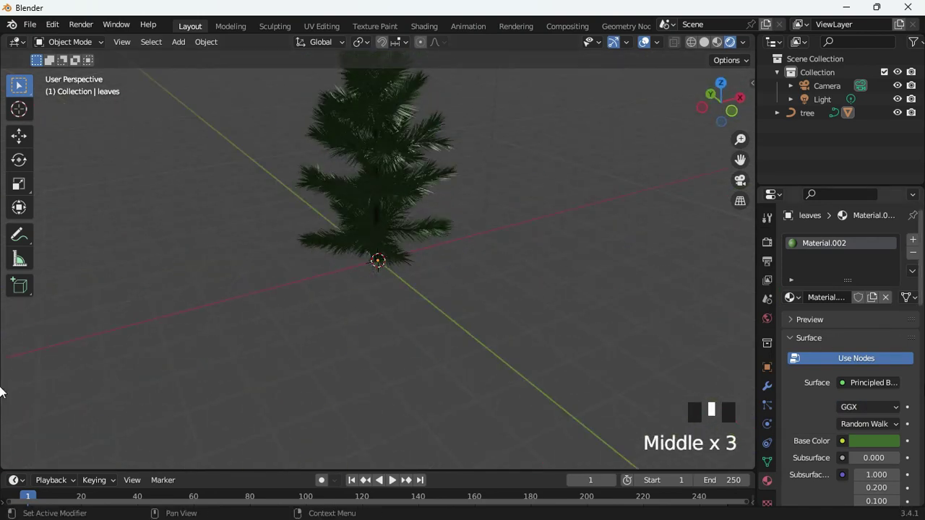
{"action": "left_click_drag", "start_coordinate": [755, 344], "coordinate": [720, 346]}
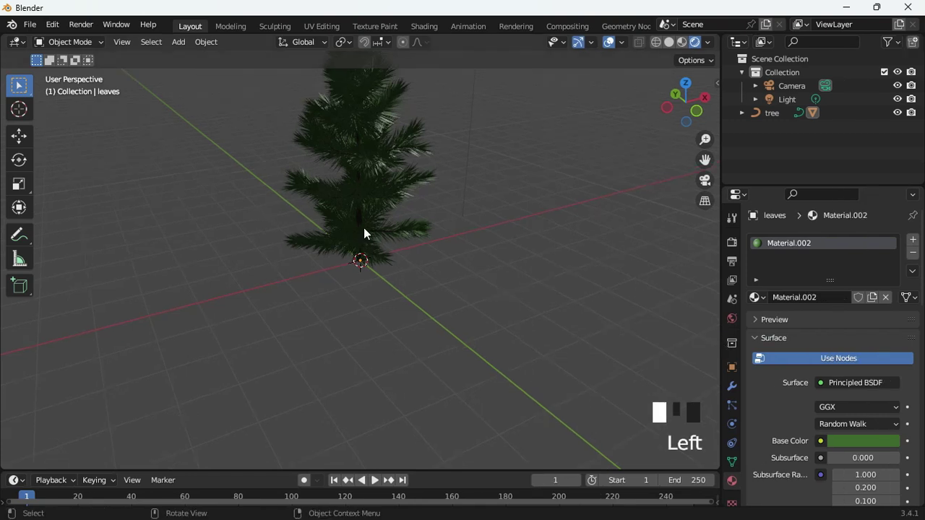
- Set the viewport to Solid shading in front view, then select the whole tree and hide it
{"action": "key", "text": "KP_1"}
{"action": "left_click", "coordinate": [668, 41]}
{"action": "scroll", "coordinate": [444, 183], "scroll_direction": "down", "scroll_amount": 2}
{"action": "left_click_drag", "start_coordinate": [256, 105], "coordinate": [415, 254]}
{"action": "key", "text": "h"}
- Add a Landscape mesh to the scene
{"action": "key", "text": "shift+a"}
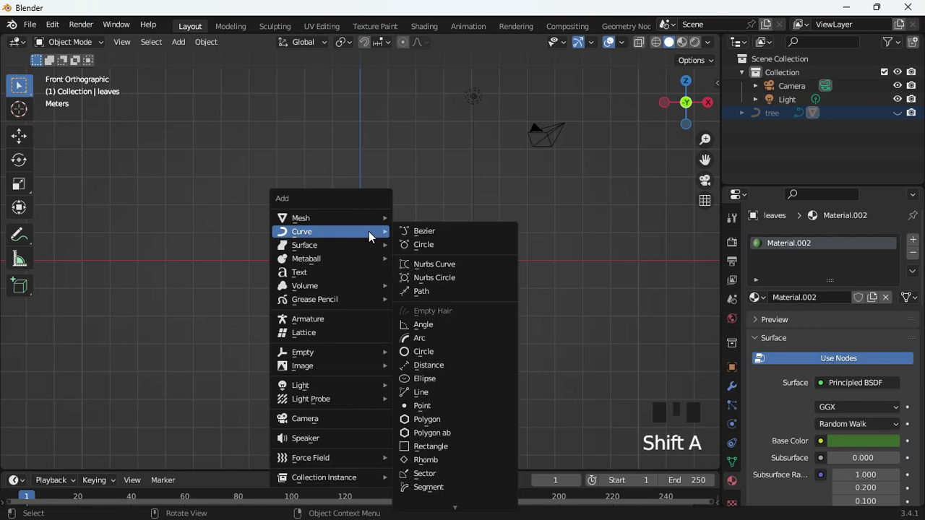
{"action": "mouse_move", "coordinate": [362, 220]}
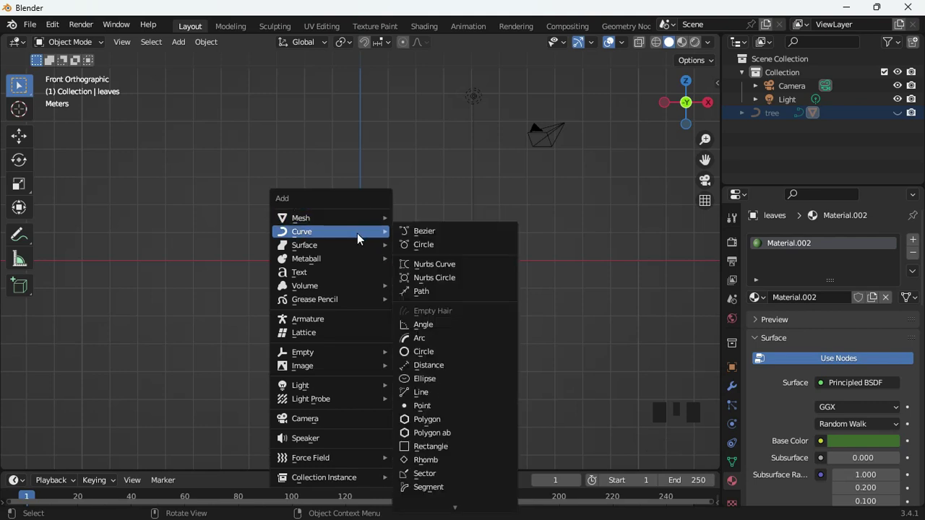
{"action": "mouse_move", "coordinate": [456, 508]}
{"action": "mouse_move", "coordinate": [310, 220]}
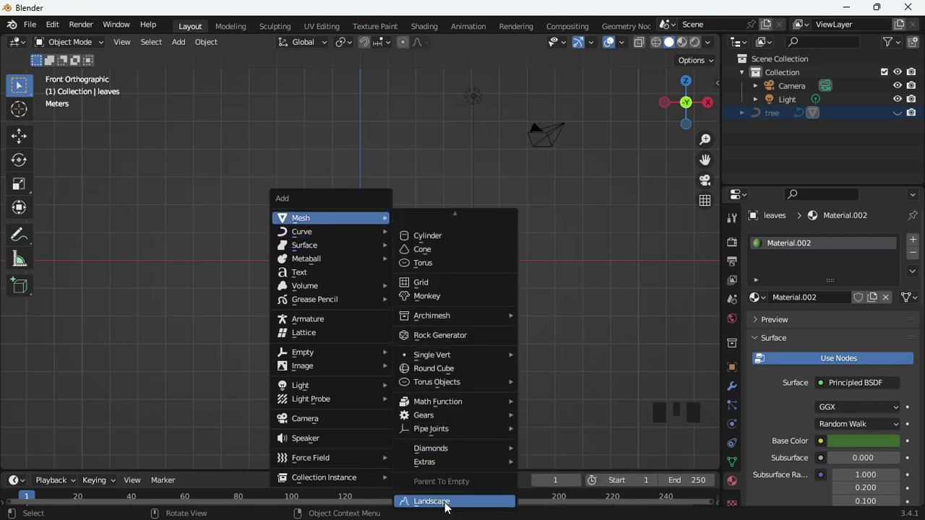
{"action": "left_click", "coordinate": [444, 507]}
{"action": "middle_click_drag", "start_coordinate": [190, 347], "coordinate": [318, 376]}
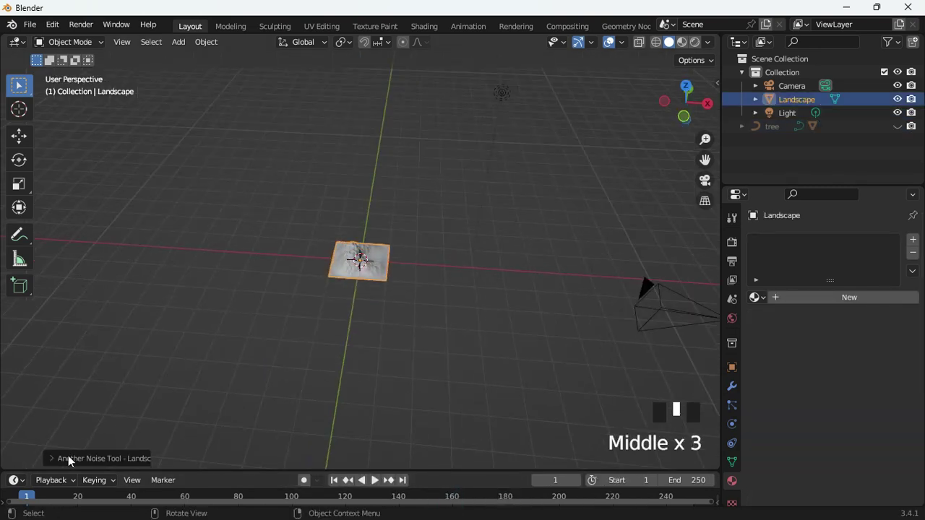
- Apply the "lakes 1" operator preset to the landscape
{"action": "left_click", "coordinate": [68, 455]}
{"action": "left_click", "coordinate": [144, 100]}
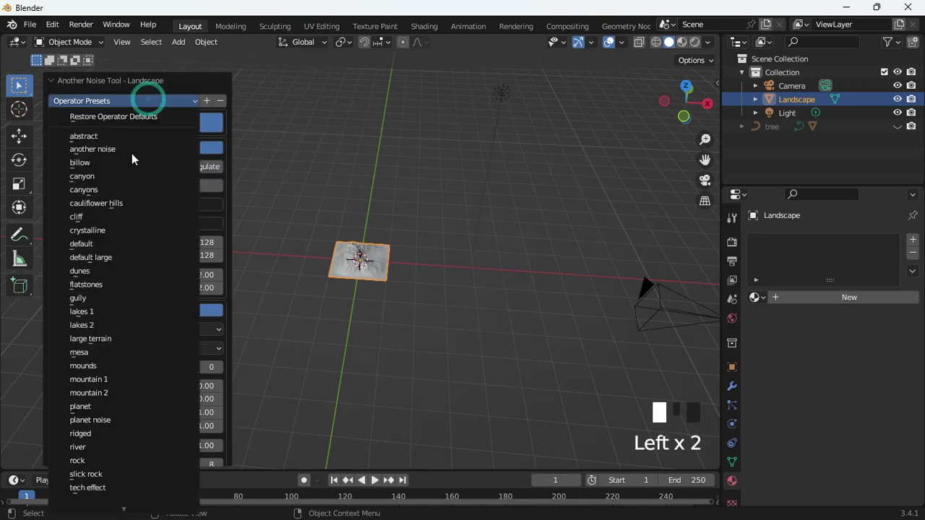
{"action": "left_click", "coordinate": [109, 311]}
{"action": "scroll", "coordinate": [448, 305], "scroll_direction": "up", "scroll_amount": 9}
{"action": "scroll", "coordinate": [429, 239], "scroll_direction": "down", "scroll_amount": 1}
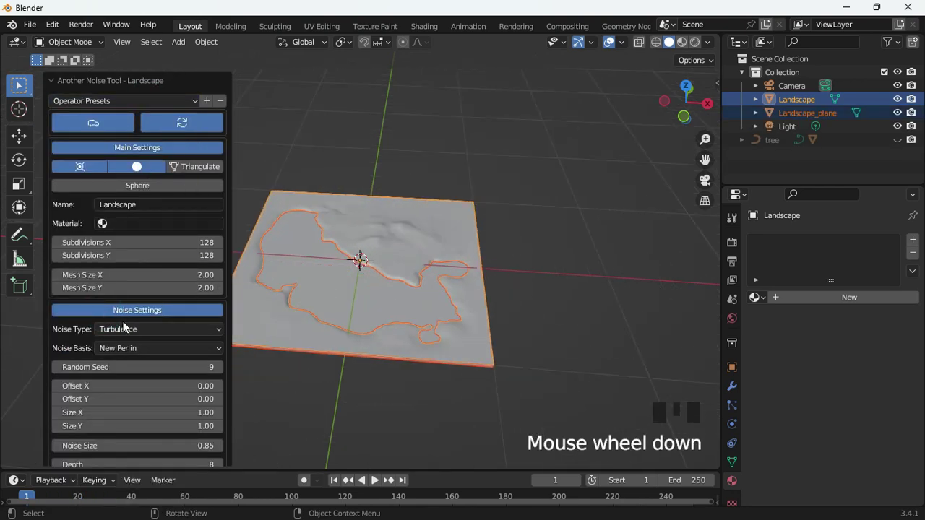
- Enlarge the landscape mesh to about 6.32 by 6.38, and set its noise size to 1.66 and noise depth to 10
{"action": "left_click_drag", "start_coordinate": [181, 275], "coordinate": [252, 275]}
{"action": "left_click_drag", "start_coordinate": [154, 289], "coordinate": [205, 274]}
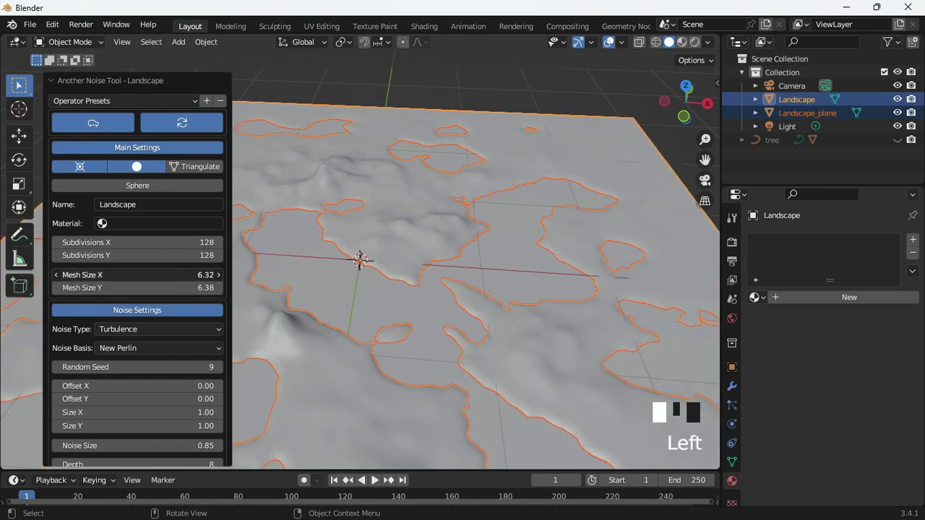
{"action": "scroll", "coordinate": [402, 252], "scroll_direction": "down", "scroll_amount": 4}
{"action": "scroll", "coordinate": [415, 275], "scroll_direction": "up", "scroll_amount": 8}
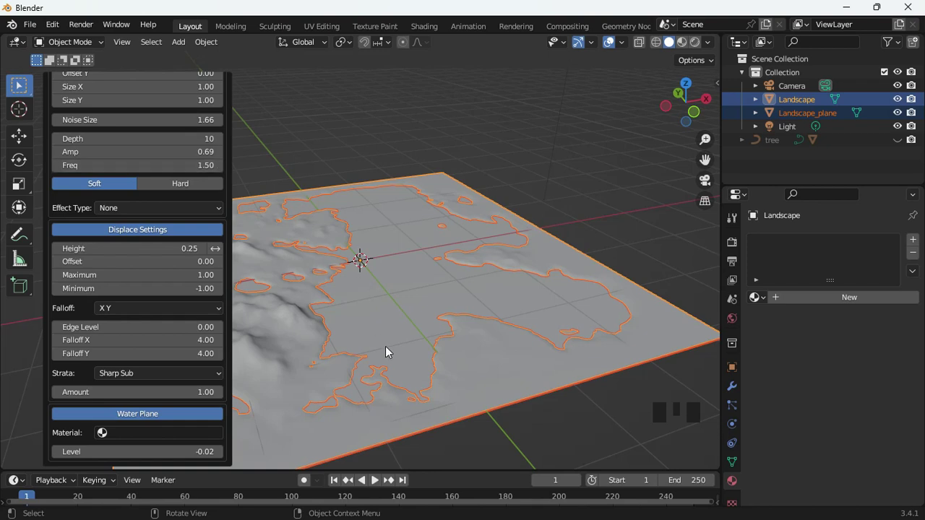
{"action": "middle_click_drag", "start_coordinate": [656, 330], "coordinate": [525, 363]}
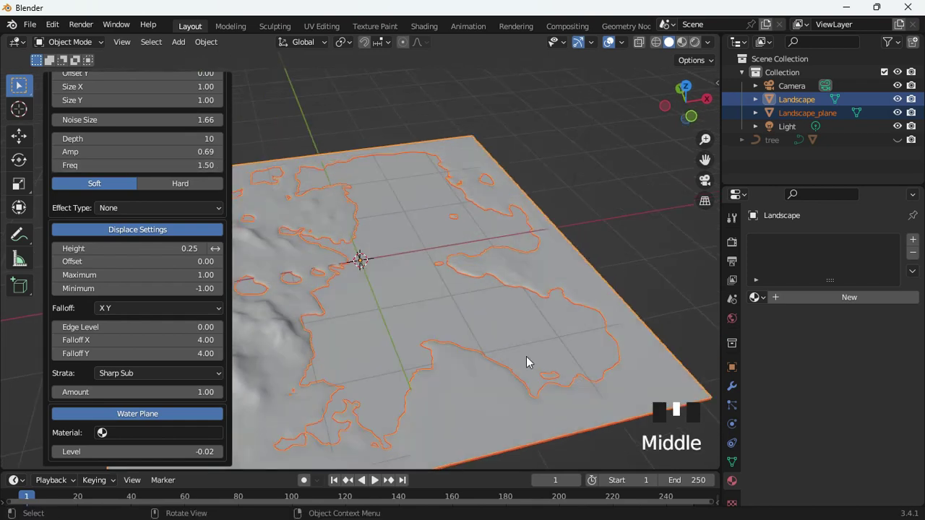
- Select the landscape terrain and its water plane in turn to check both parts, finishing with the terrain selected
{"action": "left_click", "coordinate": [609, 259]}
{"action": "middle_click_drag", "start_coordinate": [610, 259], "coordinate": [380, 331]}
{"action": "left_click", "coordinate": [464, 331]}
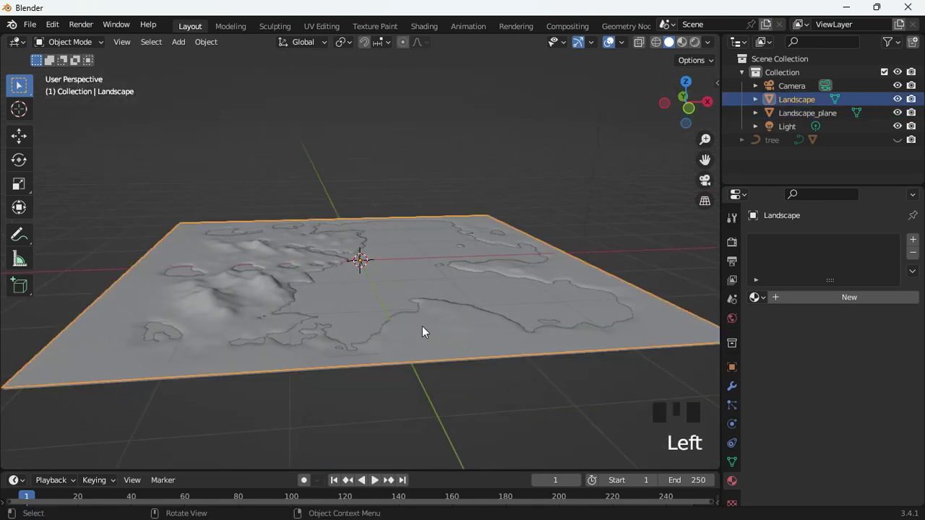
{"action": "left_click", "coordinate": [382, 315]}
{"action": "left_click", "coordinate": [251, 275]}
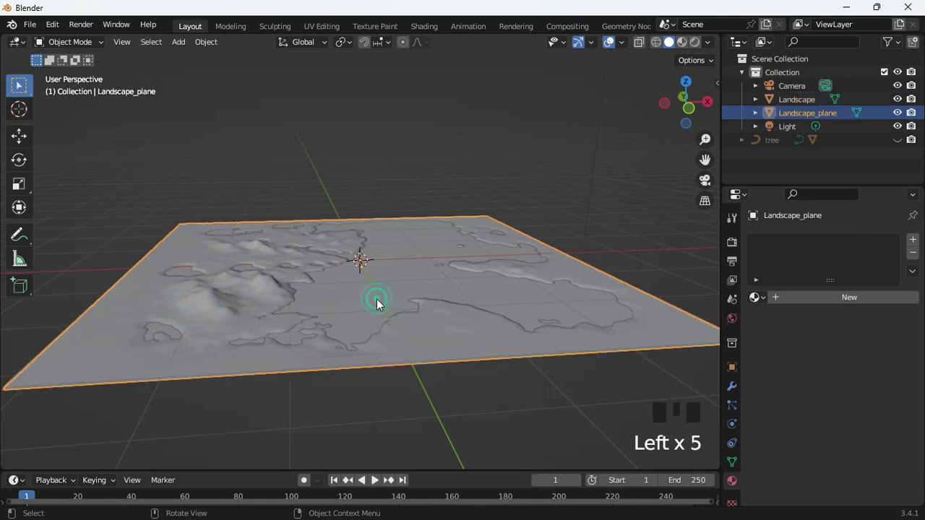
{"action": "left_click", "coordinate": [355, 278]}
{"action": "left_click", "coordinate": [263, 273]}
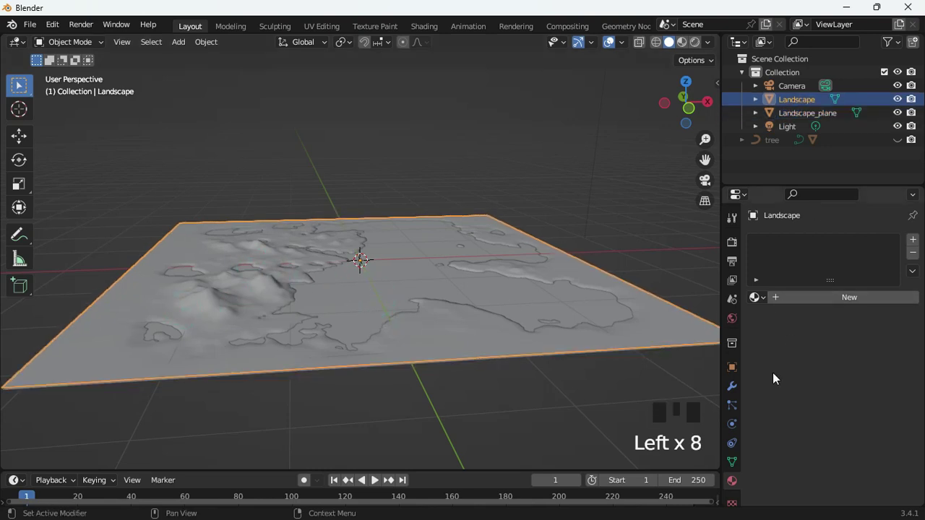
- Unhide the tree and its leaves
{"action": "left_click", "coordinate": [897, 139]}
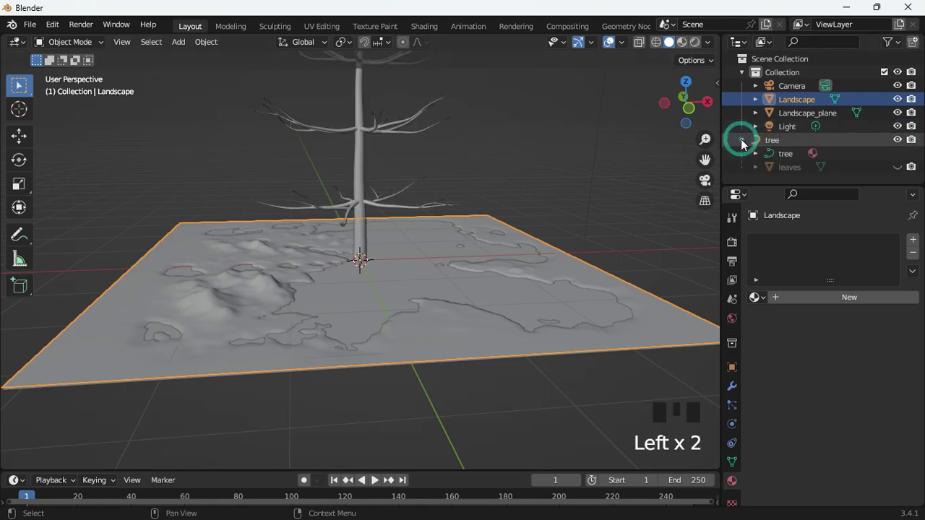
{"action": "left_click", "coordinate": [898, 167]}
{"action": "scroll", "coordinate": [373, 187], "scroll_direction": "down", "scroll_amount": 4}
- Move the whole tree along the X axis to beside the landscape and scale it down
{"action": "left_click", "coordinate": [389, 181]}
{"action": "key", "text": "g"}
{"action": "key", "text": "x"}
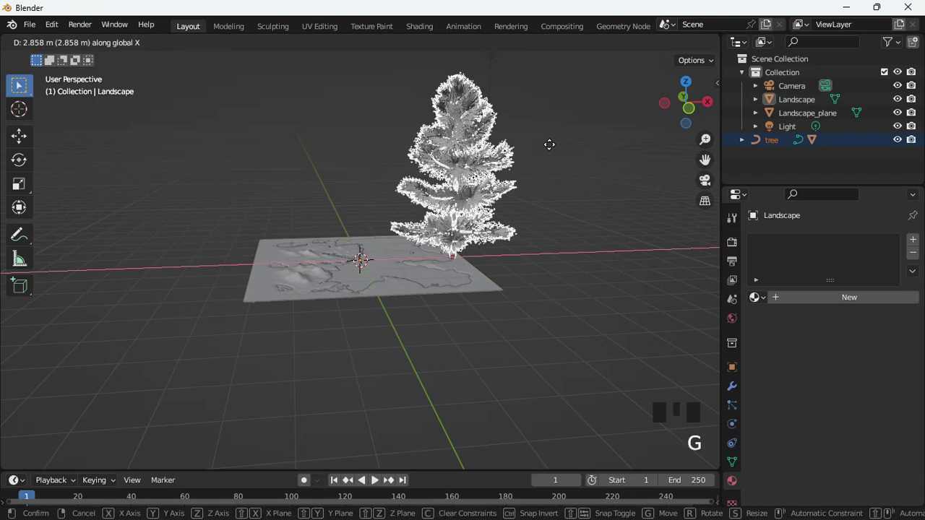
{"action": "left_click", "coordinate": [664, 147]}
{"action": "key", "text": "s"}
{"action": "left_click", "coordinate": [640, 230]}
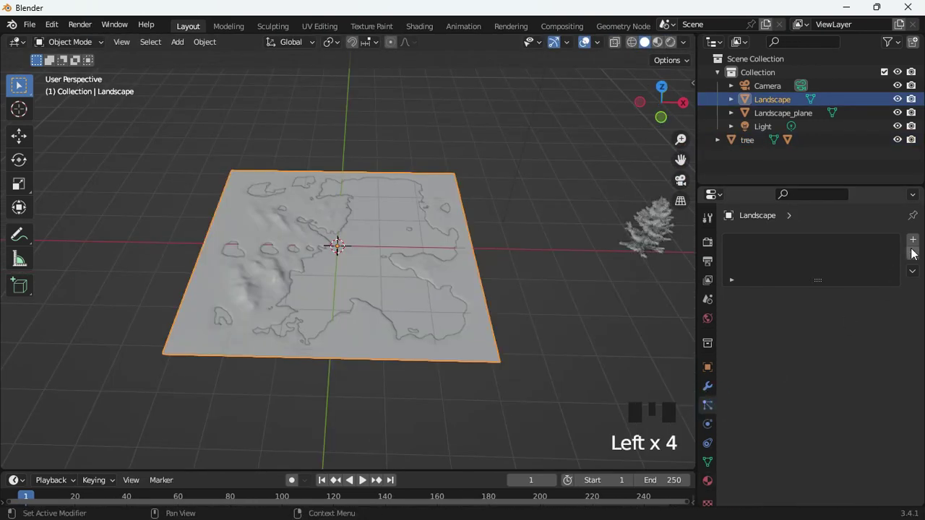
- Add a particle system of type Hair to the landscape terrain
{"action": "left_click", "coordinate": [911, 243]}
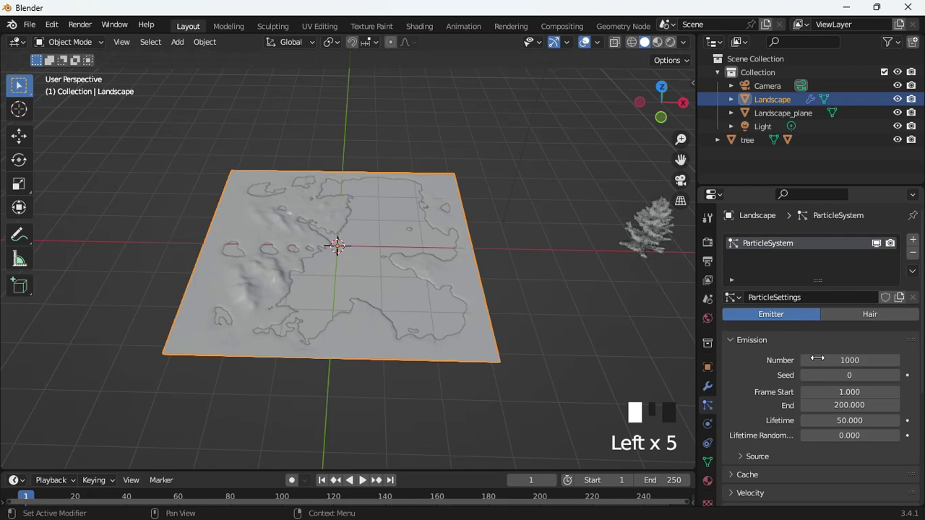
{"action": "left_click", "coordinate": [870, 314]}
{"action": "middle_click_drag", "start_coordinate": [551, 430], "coordinate": [540, 376]}
{"action": "scroll", "coordinate": [540, 376], "scroll_direction": "up", "scroll_amount": 2}
{"action": "scroll", "coordinate": [540, 376], "scroll_direction": "down", "scroll_amount": 2}
{"action": "scroll", "coordinate": [541, 376], "scroll_direction": "down", "scroll_amount": 3}
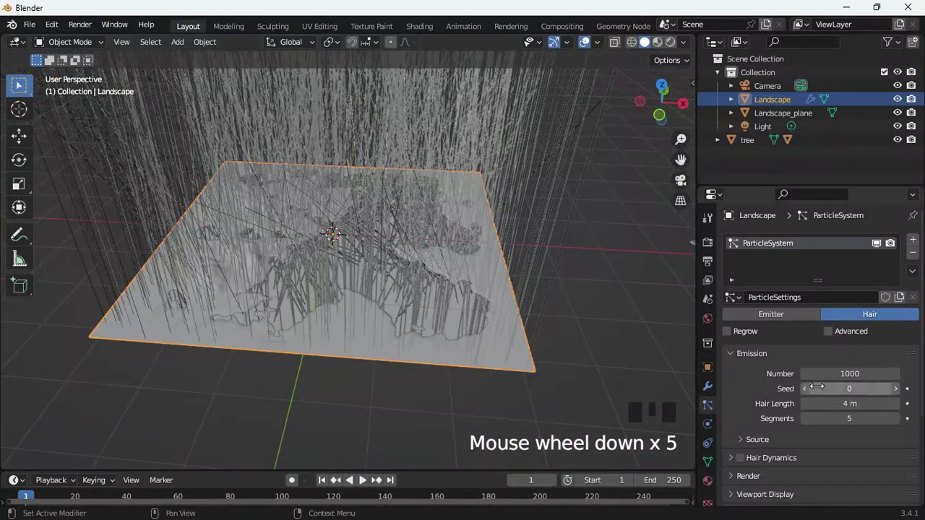
- Set the number of hair particles to 200
{"action": "double_click", "coordinate": [847, 374]}
{"action": "type", "text": "20"}
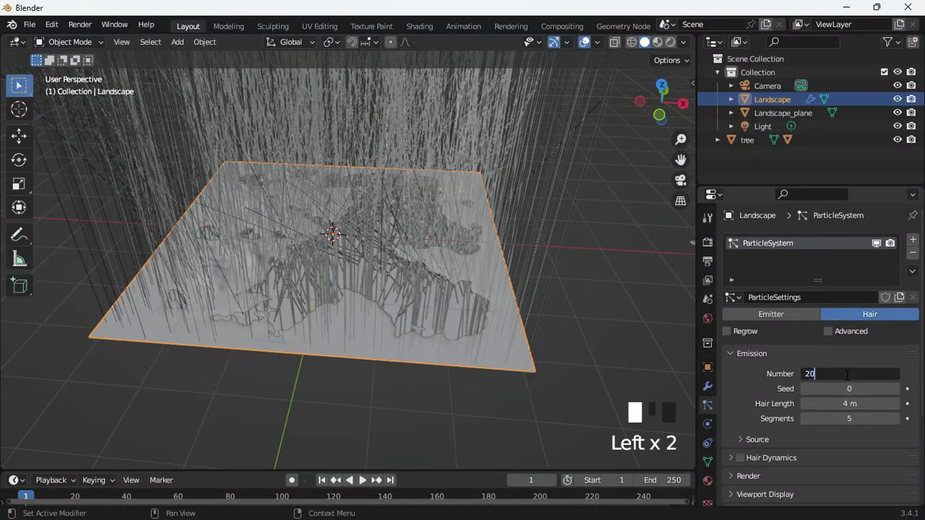
{"action": "type", "text": "0"}
{"action": "key", "text": "Return"}
- Enable the advanced hair settings and set the particles to render as Object
{"action": "scroll", "coordinate": [784, 466], "scroll_direction": "down", "scroll_amount": 4}
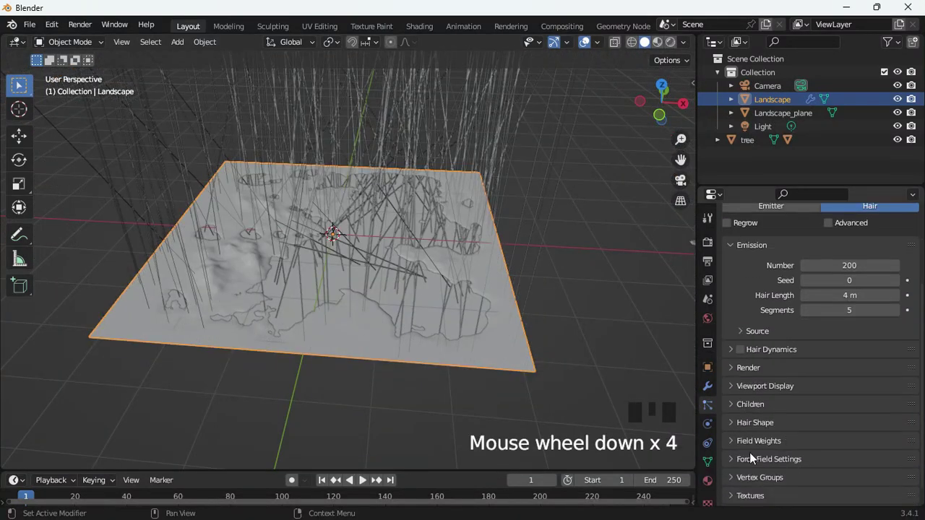
{"action": "left_click", "coordinate": [828, 224]}
{"action": "left_click", "coordinate": [738, 422]}
{"action": "left_click", "coordinate": [832, 444]}
{"action": "left_click", "coordinate": [839, 397]}
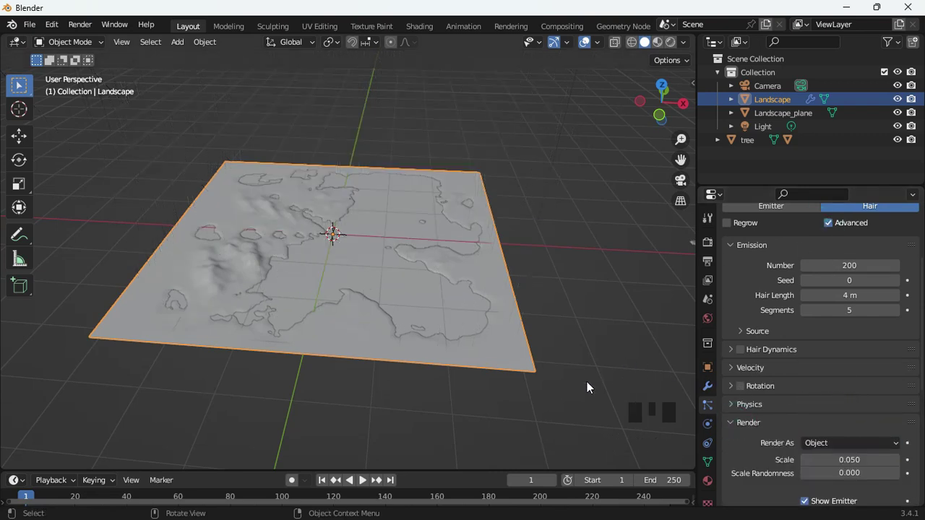
- Pick the tree's leaves as the instance object for the particles
{"action": "scroll", "coordinate": [835, 471], "scroll_direction": "down", "scroll_amount": 4}
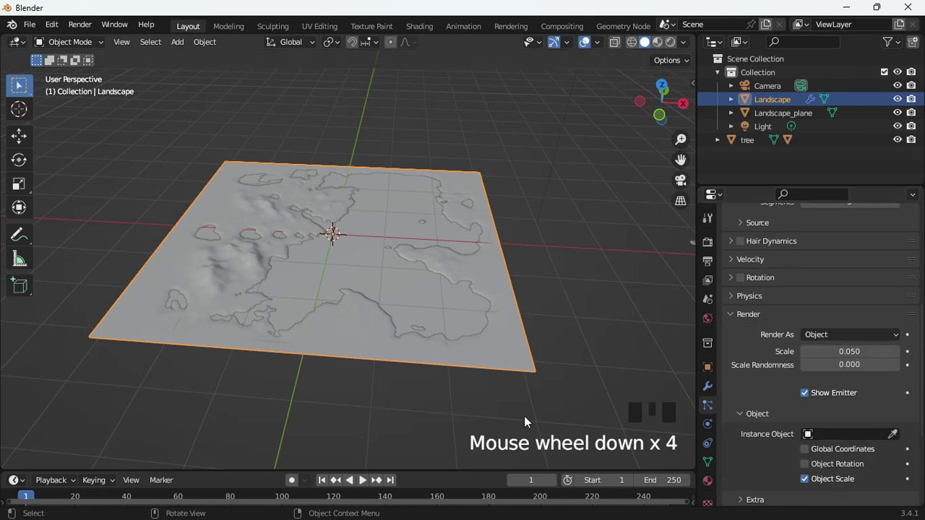
{"action": "middle_click_drag", "start_coordinate": [528, 424], "coordinate": [553, 432]}
{"action": "left_click", "coordinate": [893, 434]}
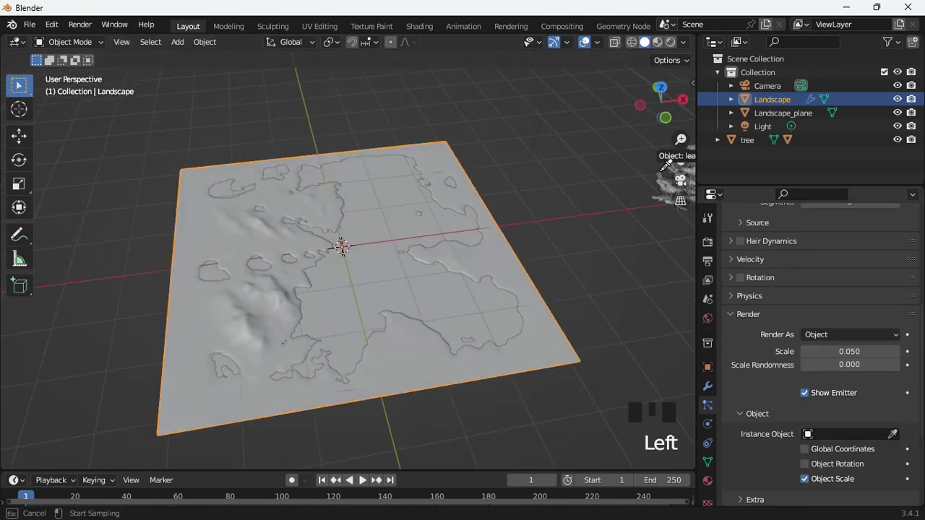
{"action": "left_click", "coordinate": [667, 185]}
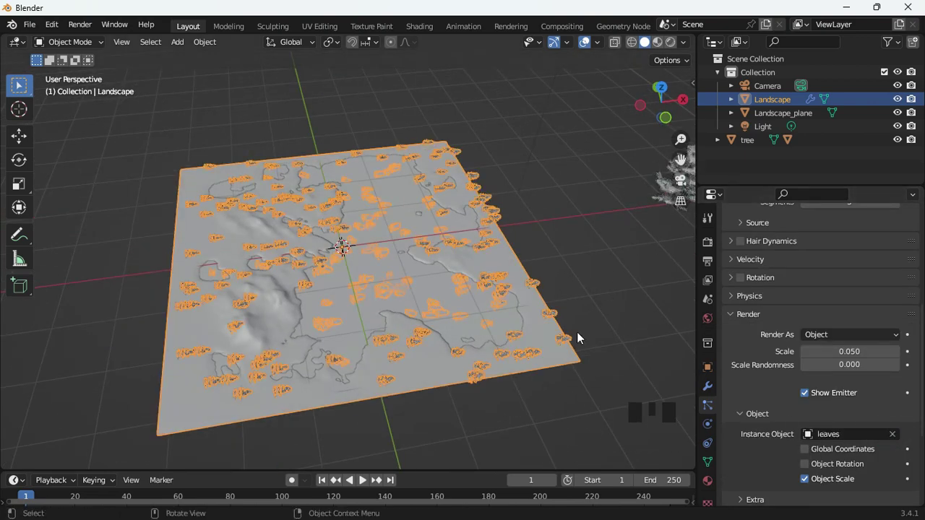
{"action": "scroll", "coordinate": [553, 410], "scroll_direction": "down", "scroll_amount": 1}
{"action": "scroll", "coordinate": [554, 410], "scroll_direction": "up", "scroll_amount": 1}
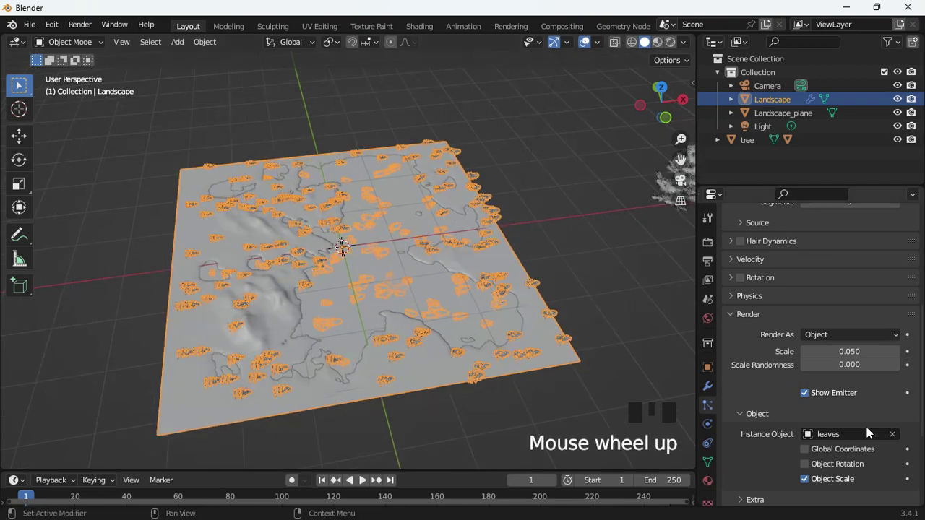
- Try toggling the Object Rotation, Global Coordinates and Object Scale options of the instanced leaves
{"action": "left_click", "coordinate": [804, 464]}
{"action": "left_click", "coordinate": [804, 449]}
{"action": "left_click", "coordinate": [804, 449]}
{"action": "left_click", "coordinate": [804, 464]}
{"action": "left_click", "coordinate": [804, 478]}
{"action": "left_click", "coordinate": [805, 478]}
- Set the particle render scale to 0.090 and the scale randomness to 0.664
{"action": "left_click_drag", "start_coordinate": [845, 351], "coordinate": [867, 365]}
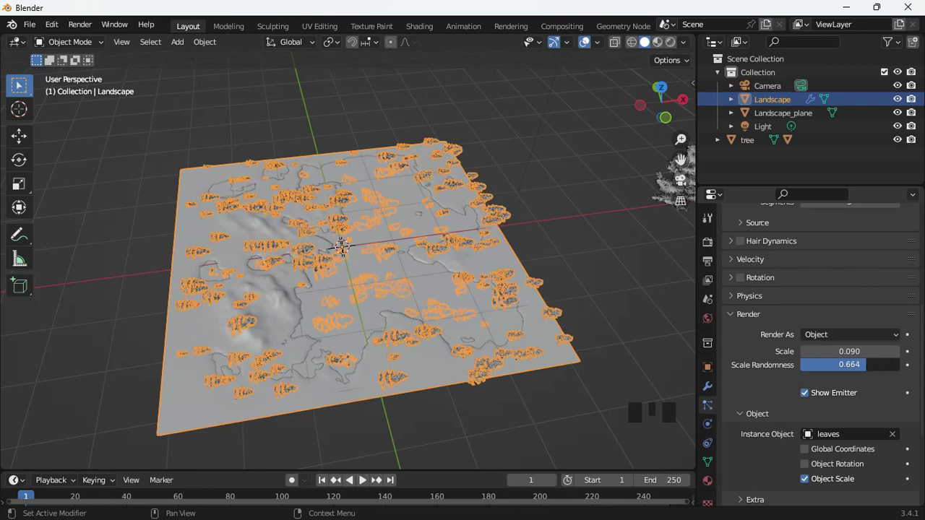
{"action": "left_click", "coordinate": [707, 425]}
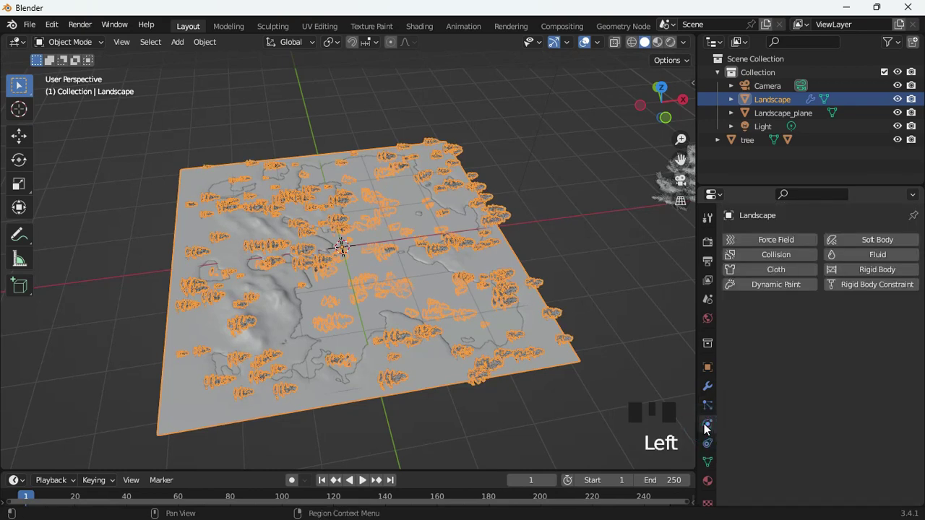
{"action": "left_click", "coordinate": [707, 405]}
- Enable particle rotation and set its orientation axis to Object X
{"action": "scroll", "coordinate": [783, 478], "scroll_direction": "down", "scroll_amount": 4}
{"action": "scroll", "coordinate": [784, 478], "scroll_direction": "down", "scroll_amount": 3}
{"action": "scroll", "coordinate": [784, 478], "scroll_direction": "up", "scroll_amount": 2}
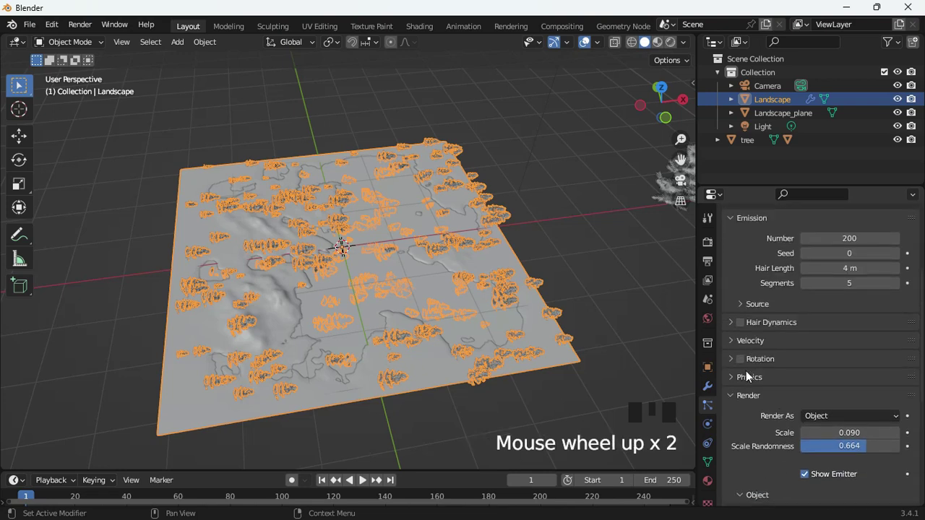
{"action": "left_click", "coordinate": [729, 358]}
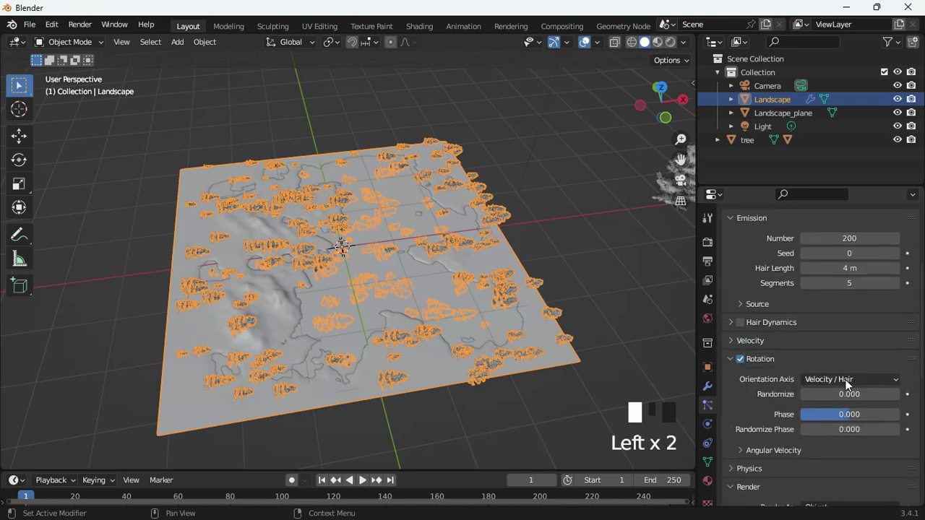
{"action": "left_click", "coordinate": [845, 378]}
{"action": "left_click", "coordinate": [829, 271]}
{"action": "left_click", "coordinate": [856, 379]}
{"action": "left_click", "coordinate": [824, 229]}
{"action": "left_click_drag", "start_coordinate": [853, 377], "coordinate": [834, 261]}
- Examine up close how the scattered trees stand on the landscape
{"action": "left_click", "coordinate": [497, 403]}
{"action": "scroll", "coordinate": [505, 421], "scroll_direction": "up", "scroll_amount": 3}
{"action": "middle_click_drag", "start_coordinate": [504, 421], "coordinate": [506, 332]}
{"action": "scroll", "coordinate": [503, 373], "scroll_direction": "up", "scroll_amount": 2}
{"action": "scroll", "coordinate": [506, 372], "scroll_direction": "down", "scroll_amount": 3}
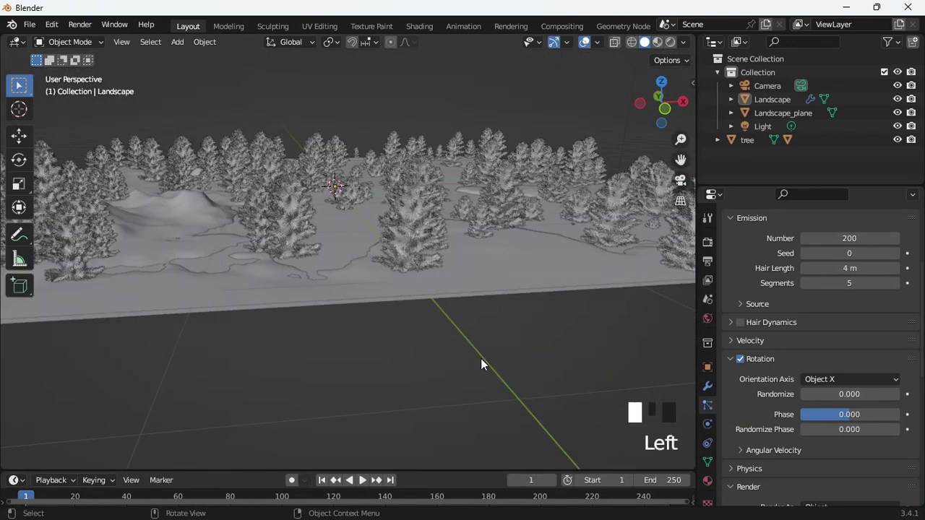
{"action": "scroll", "coordinate": [481, 363], "scroll_direction": "up", "scroll_amount": 2}
{"action": "scroll", "coordinate": [481, 364], "scroll_direction": "down", "scroll_amount": 1}
{"action": "scroll", "coordinate": [506, 361], "scroll_direction": "down", "scroll_amount": 1}
{"action": "scroll", "coordinate": [521, 365], "scroll_direction": "up", "scroll_amount": 1}
{"action": "scroll", "coordinate": [521, 365], "scroll_direction": "down", "scroll_amount": 2}
- Try to move the landscape's water plane
{"action": "left_click", "coordinate": [344, 248]}
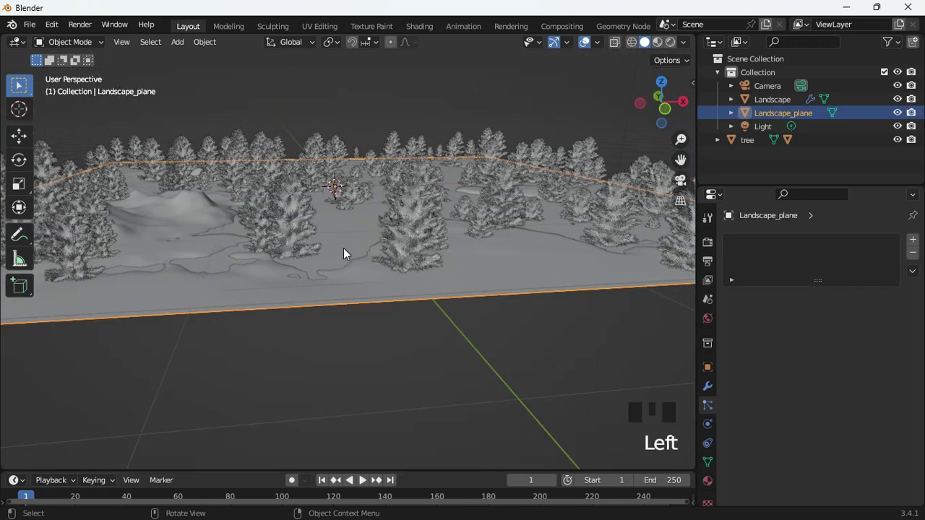
{"action": "key", "text": "g"}
{"action": "left_click", "coordinate": [367, 319]}
- Add a vertex group to the Landscape object
{"action": "scroll", "coordinate": [492, 405], "scroll_direction": "up", "scroll_amount": 3}
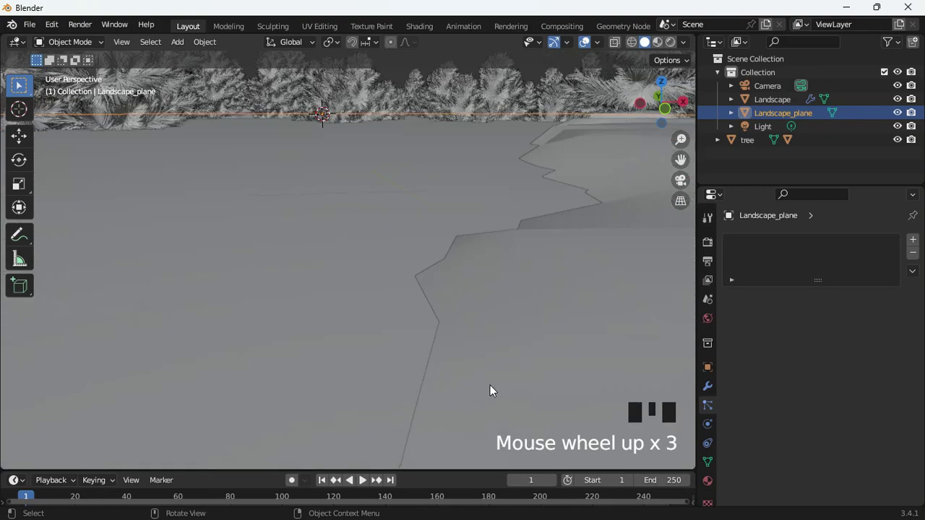
{"action": "scroll", "coordinate": [484, 390], "scroll_direction": "down", "scroll_amount": 2}
{"action": "key", "text": "KP_7"}
{"action": "scroll", "coordinate": [383, 318], "scroll_direction": "down", "scroll_amount": 4}
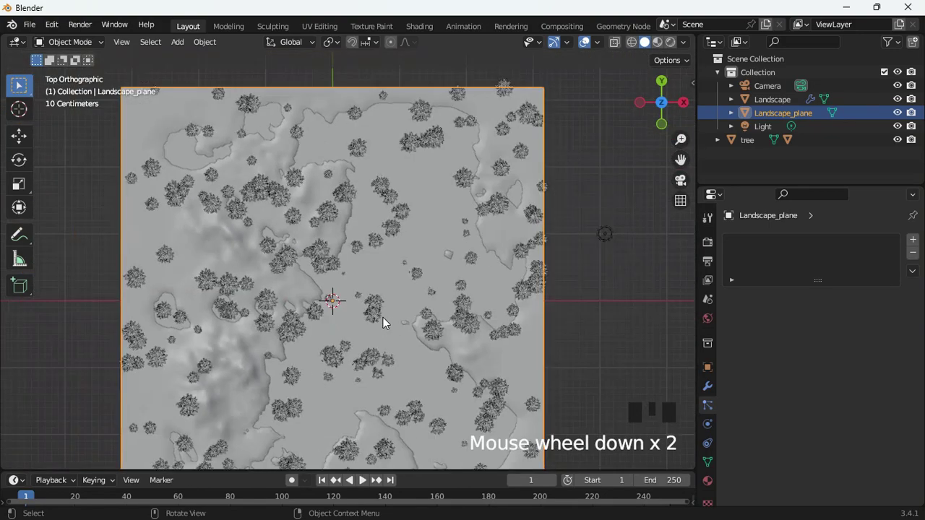
{"action": "middle_click_drag", "start_coordinate": [404, 346], "coordinate": [408, 317]}
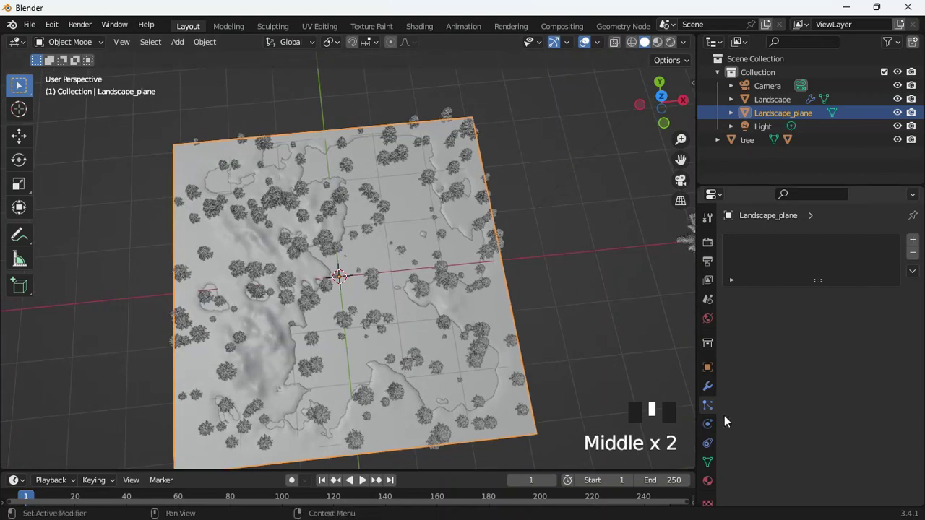
{"action": "left_click", "coordinate": [707, 461]}
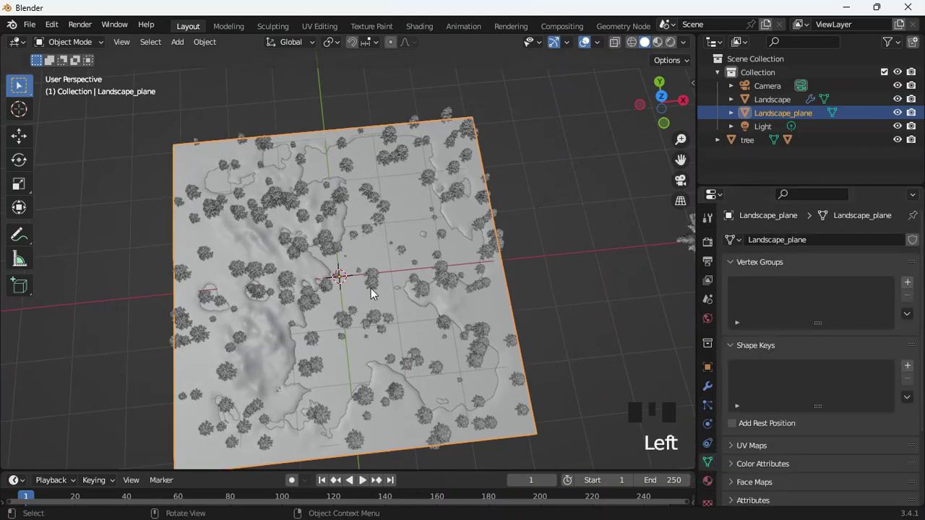
{"action": "left_click", "coordinate": [490, 295]}
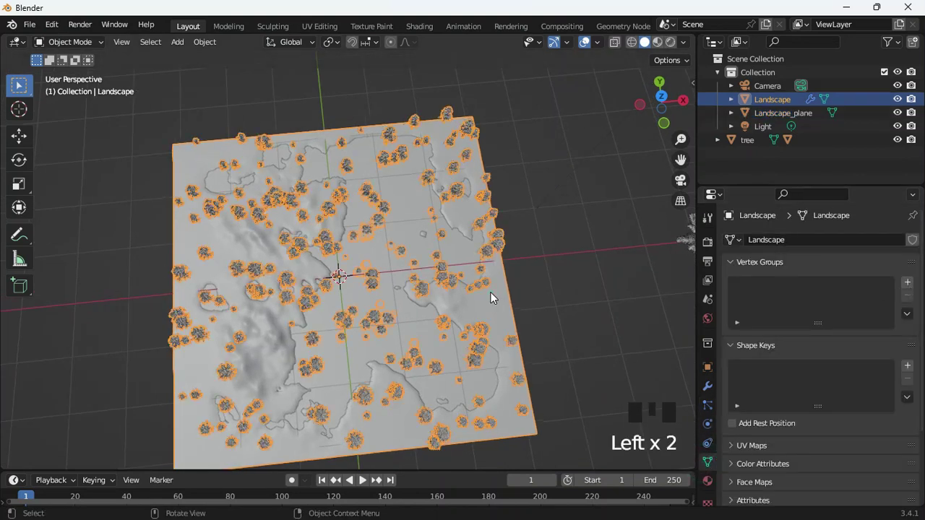
{"action": "left_click", "coordinate": [908, 282]}
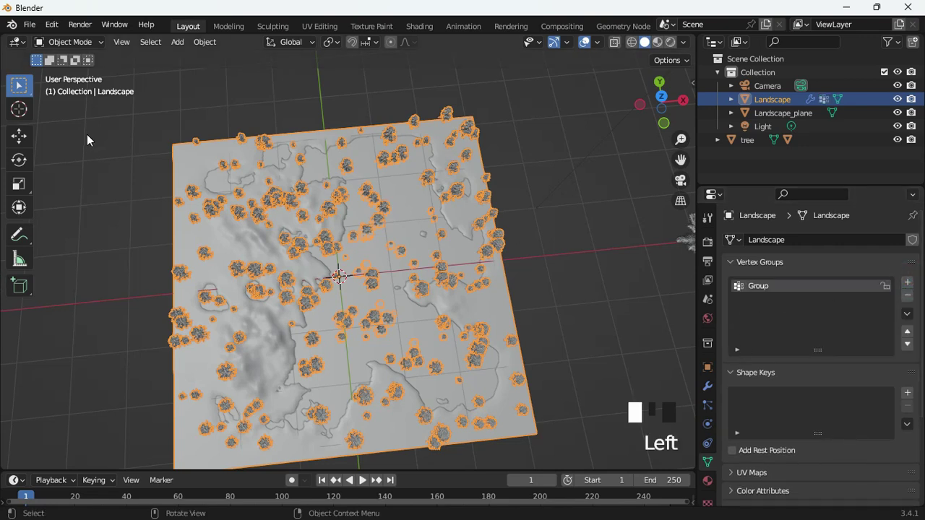
{"action": "scroll", "coordinate": [774, 429], "scroll_direction": "up", "scroll_amount": 12}
{"action": "left_click", "coordinate": [707, 427]}
{"action": "left_click", "coordinate": [707, 444]}
{"action": "left_click", "coordinate": [707, 462]}
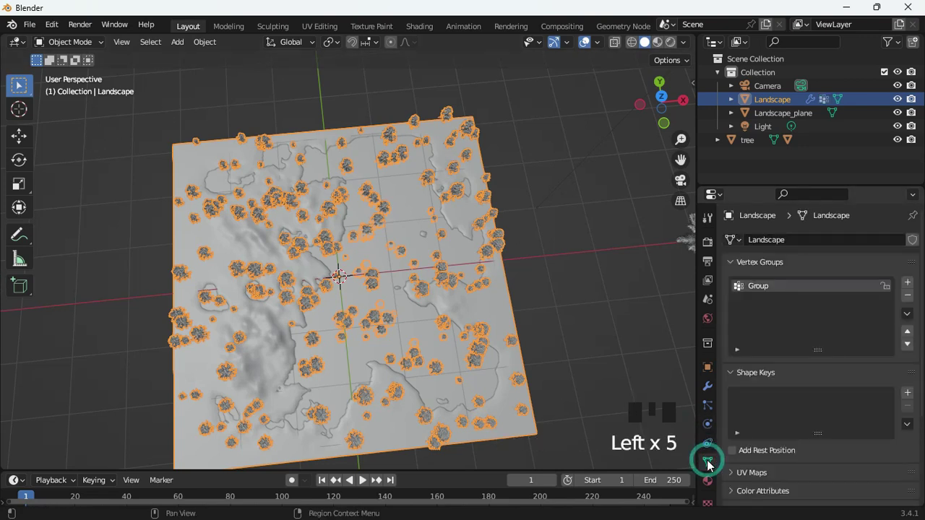
- Use the vertex group "Group" as the density group of the landscape's particle system
{"action": "left_click", "coordinate": [707, 406]}
{"action": "scroll", "coordinate": [806, 416], "scroll_direction": "down", "scroll_amount": 18}
{"action": "scroll", "coordinate": [807, 425], "scroll_direction": "down", "scroll_amount": 3}
{"action": "left_click", "coordinate": [740, 424]}
{"action": "scroll", "coordinate": [777, 442], "scroll_direction": "down", "scroll_amount": 5}
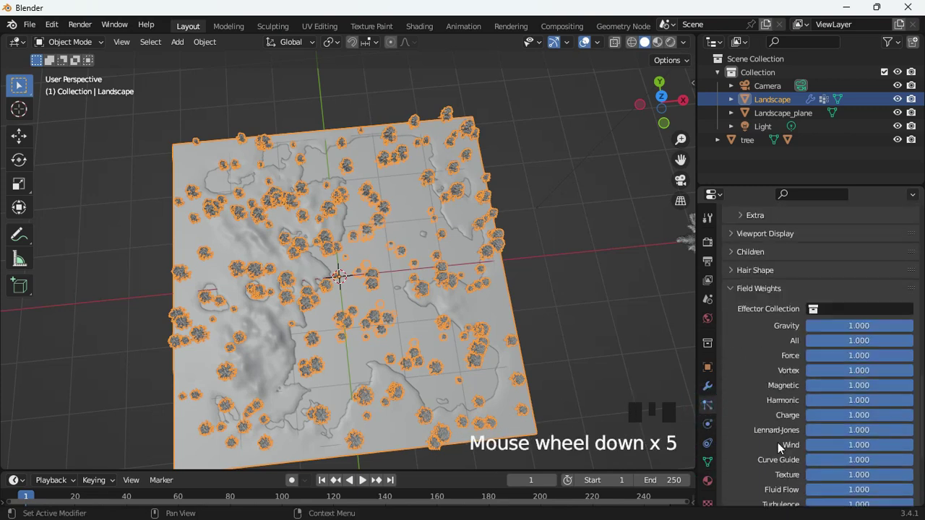
{"action": "left_click", "coordinate": [827, 309]}
{"action": "left_click", "coordinate": [754, 288]}
{"action": "scroll", "coordinate": [748, 497], "scroll_direction": "down", "scroll_amount": 3}
{"action": "left_click", "coordinate": [744, 460]}
{"action": "scroll", "coordinate": [832, 367], "scroll_direction": "down", "scroll_amount": 5}
{"action": "left_click", "coordinate": [826, 349]}
{"action": "left_click", "coordinate": [798, 372]}
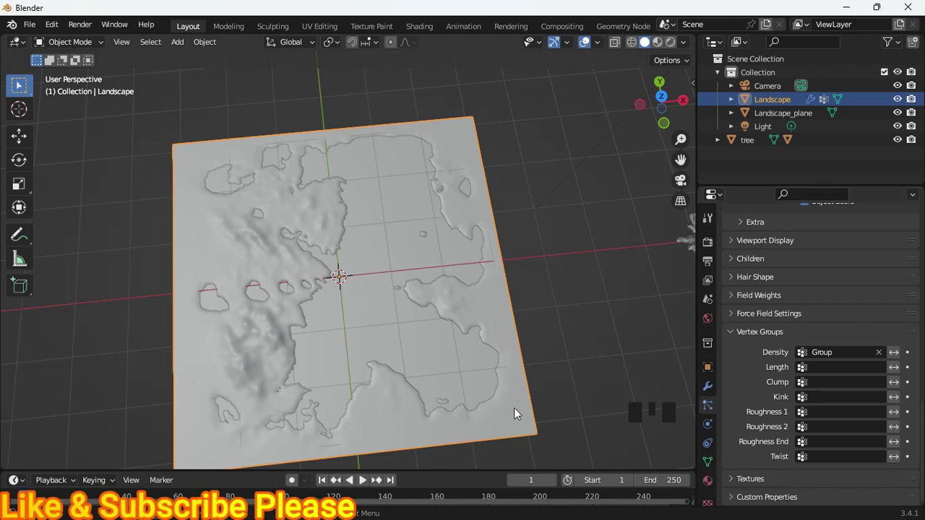
- Weight-paint the hilly land along the lake's west side at weight 1.000 with a 123 px brush radius
{"action": "left_click", "coordinate": [707, 424]}
{"action": "left_click", "coordinate": [707, 443]}
{"action": "left_click", "coordinate": [708, 461]}
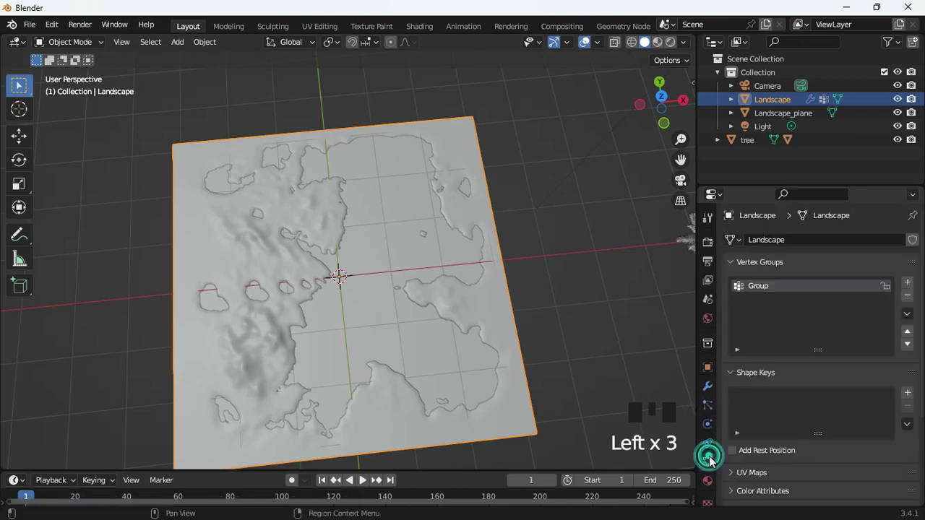
{"action": "left_click", "coordinate": [70, 42]}
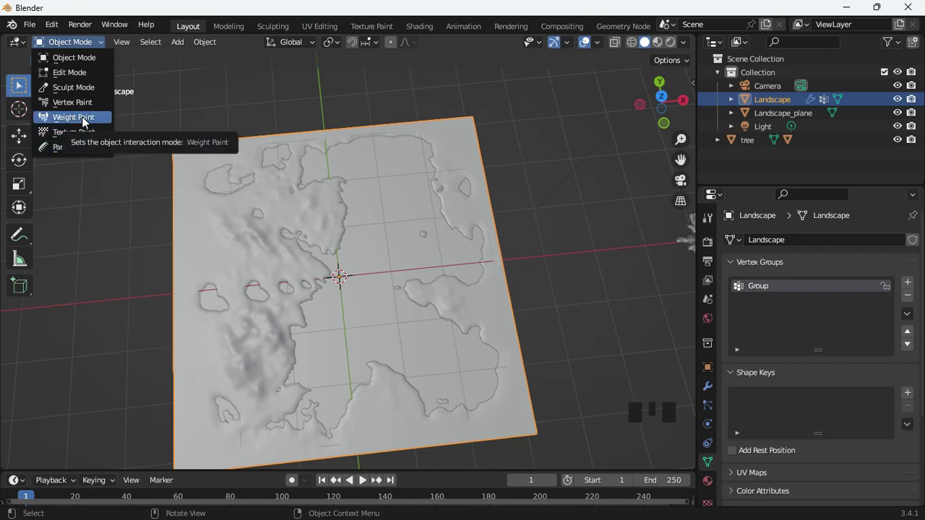
{"action": "left_click", "coordinate": [82, 118]}
{"action": "mouse_move", "coordinate": [310, 225]}
{"action": "left_mouse_down"}
{"action": "mouse_move", "coordinate": [279, 217]}
{"action": "mouse_move", "coordinate": [231, 283]}
{"action": "mouse_move", "coordinate": [199, 354]}
{"action": "mouse_move", "coordinate": [213, 462]}
{"action": "mouse_move", "coordinate": [231, 462]}
{"action": "left_mouse_up"}
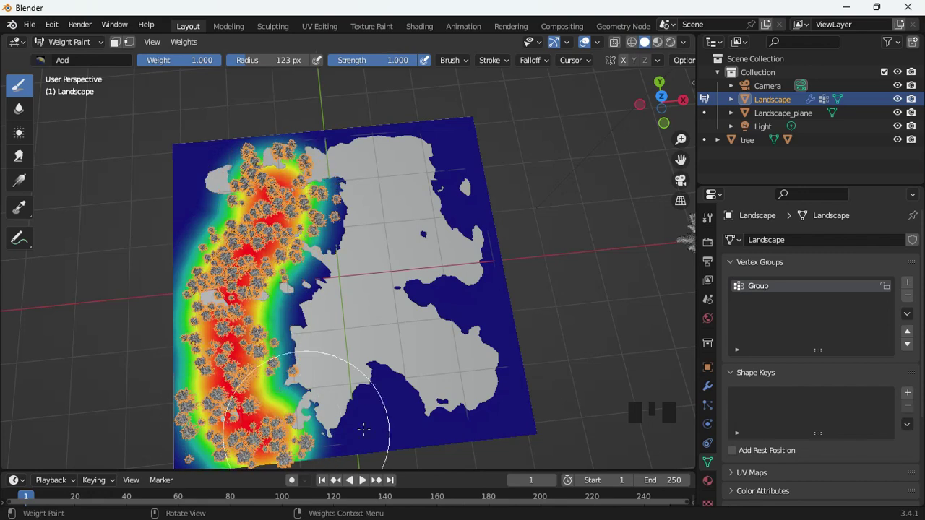
- Reduce the brush radius to 72 px, paint full weight over the remaining land around the lake, and return to Object Mode
{"action": "key", "text": "f"}
{"action": "left_click", "coordinate": [341, 444]}
{"action": "mouse_move", "coordinate": [341, 444]}
{"action": "left_mouse_down"}
{"action": "mouse_move", "coordinate": [367, 440]}
{"action": "mouse_move", "coordinate": [380, 408]}
{"action": "mouse_move", "coordinate": [445, 437]}
{"action": "mouse_move", "coordinate": [504, 421]}
{"action": "mouse_move", "coordinate": [515, 366]}
{"action": "mouse_move", "coordinate": [493, 309]}
{"action": "mouse_move", "coordinate": [422, 288]}
{"action": "mouse_move", "coordinate": [501, 278]}
{"action": "mouse_move", "coordinate": [494, 230]}
{"action": "mouse_move", "coordinate": [458, 200]}
{"action": "left_mouse_up"}
{"action": "mouse_move", "coordinate": [463, 167]}
{"action": "left_mouse_down"}
{"action": "mouse_move", "coordinate": [449, 122]}
{"action": "mouse_move", "coordinate": [367, 103]}
{"action": "mouse_move", "coordinate": [330, 120]}
{"action": "mouse_move", "coordinate": [278, 123]}
{"action": "mouse_move", "coordinate": [192, 181]}
{"action": "mouse_move", "coordinate": [169, 241]}
{"action": "mouse_move", "coordinate": [175, 217]}
{"action": "mouse_move", "coordinate": [165, 299]}
{"action": "mouse_move", "coordinate": [189, 400]}
{"action": "mouse_move", "coordinate": [307, 315]}
{"action": "mouse_move", "coordinate": [322, 217]}
{"action": "mouse_move", "coordinate": [231, 210]}
{"action": "left_mouse_up"}
{"action": "mouse_move", "coordinate": [194, 451]}
{"action": "left_mouse_down"}
{"action": "mouse_move", "coordinate": [217, 460]}
{"action": "mouse_move", "coordinate": [288, 383]}
{"action": "mouse_move", "coordinate": [281, 371]}
{"action": "mouse_move", "coordinate": [406, 386]}
{"action": "mouse_move", "coordinate": [369, 407]}
{"action": "left_mouse_up"}
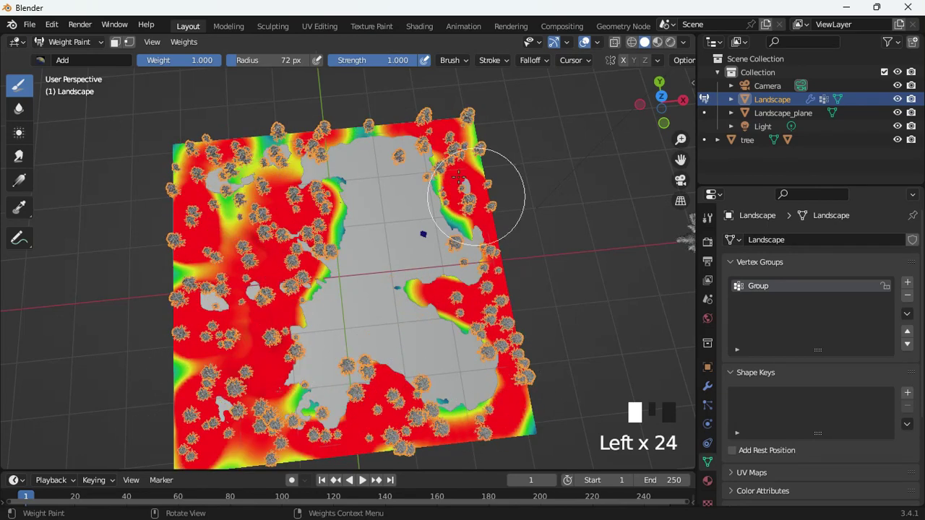
{"action": "mouse_move", "coordinate": [265, 144]}
{"action": "left_mouse_down"}
{"action": "mouse_move", "coordinate": [238, 123]}
{"action": "mouse_move", "coordinate": [195, 149]}
{"action": "mouse_move", "coordinate": [165, 252]}
{"action": "mouse_move", "coordinate": [239, 377]}
{"action": "left_mouse_up"}
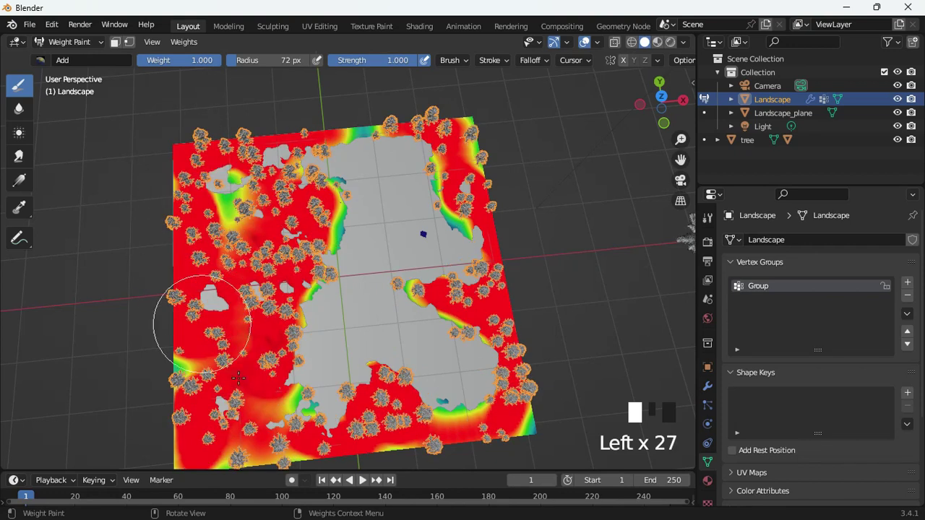
{"action": "left_click", "coordinate": [70, 41]}
{"action": "left_click", "coordinate": [73, 57]}
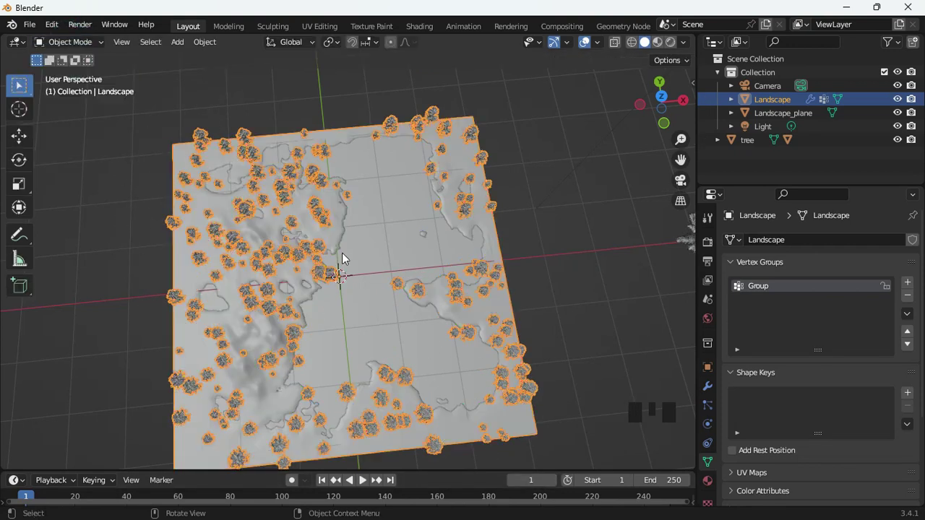
- Examine how the trees are distributed around the lake
{"action": "scroll", "coordinate": [412, 371], "scroll_direction": "up", "scroll_amount": 3}
{"action": "mouse_move", "coordinate": [412, 371]}
{"action": "middle_mouse_down"}
{"action": "mouse_move", "coordinate": [383, 307]}
{"action": "mouse_move", "coordinate": [532, 325]}
{"action": "mouse_move", "coordinate": [495, 354]}
{"action": "mouse_move", "coordinate": [501, 372]}
{"action": "mouse_move", "coordinate": [447, 314]}
{"action": "mouse_move", "coordinate": [462, 323]}
{"action": "middle_mouse_up"}
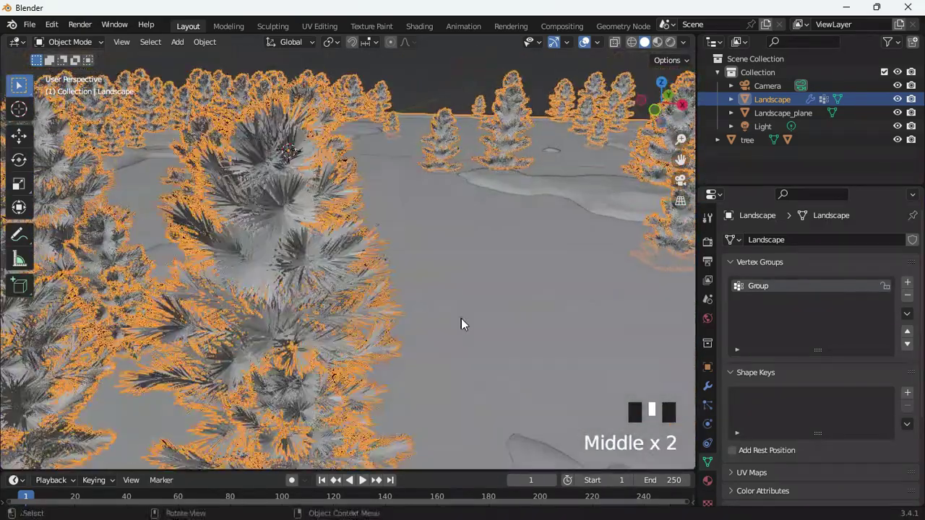
{"action": "scroll", "coordinate": [443, 321], "scroll_direction": "down", "scroll_amount": 2}
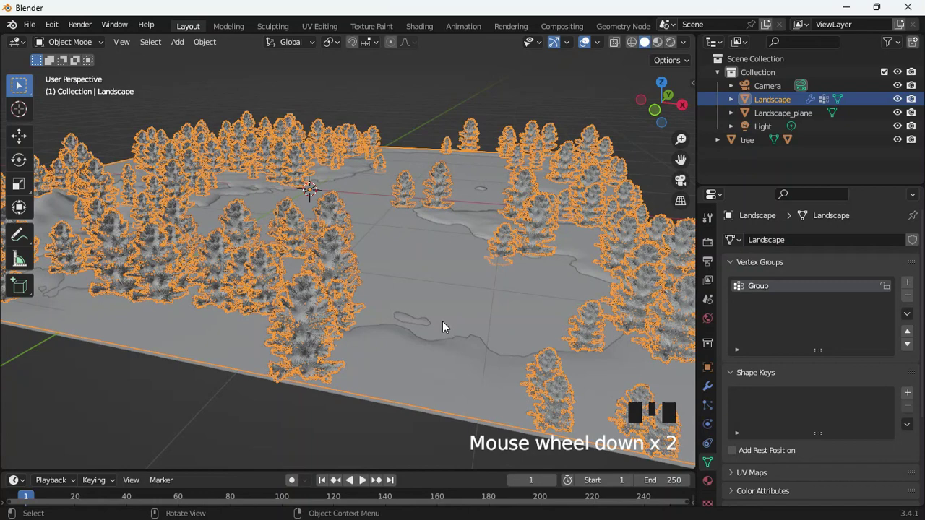
{"action": "middle_click_drag", "start_coordinate": [455, 388], "coordinate": [409, 264]}
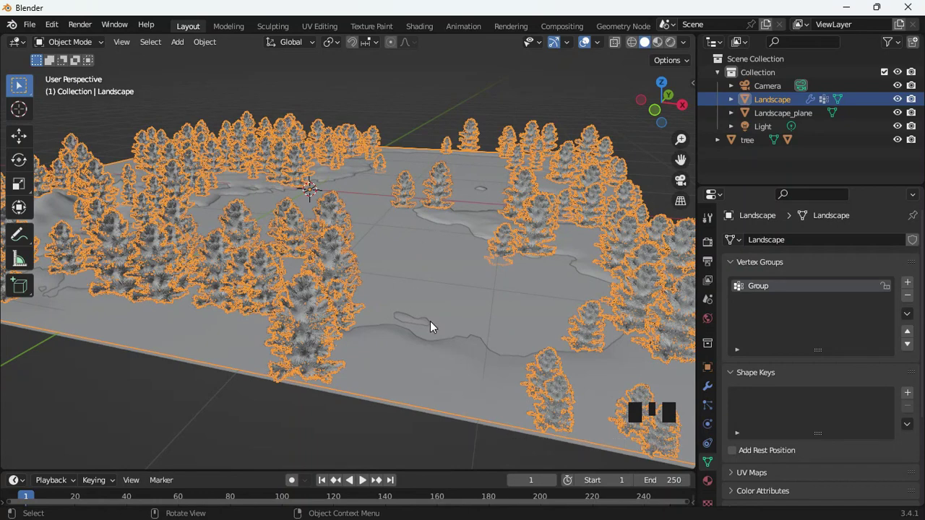
{"action": "left_click", "coordinate": [447, 309]}
{"action": "left_click", "coordinate": [447, 307]}
- Open the Landscape mesh in Edit Mode and add a new material to it
{"action": "left_click", "coordinate": [463, 329]}
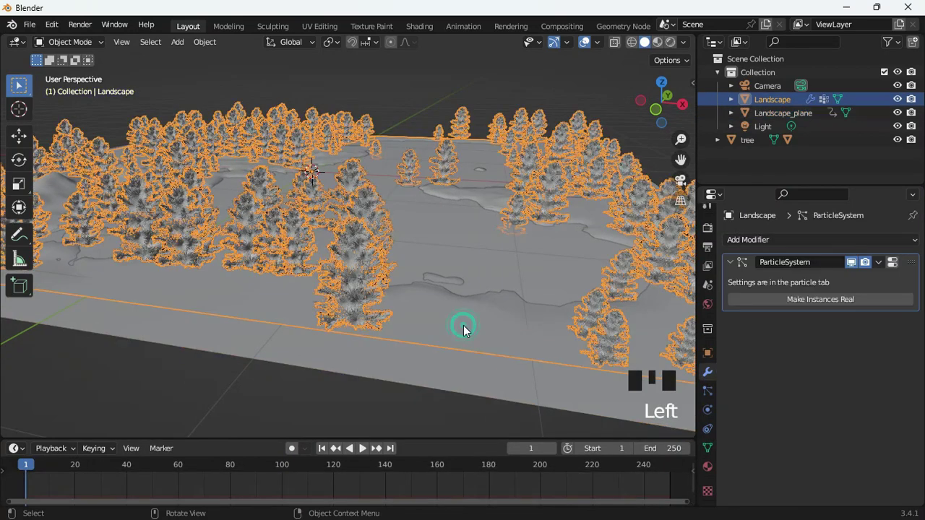
{"action": "key", "text": "Tab"}
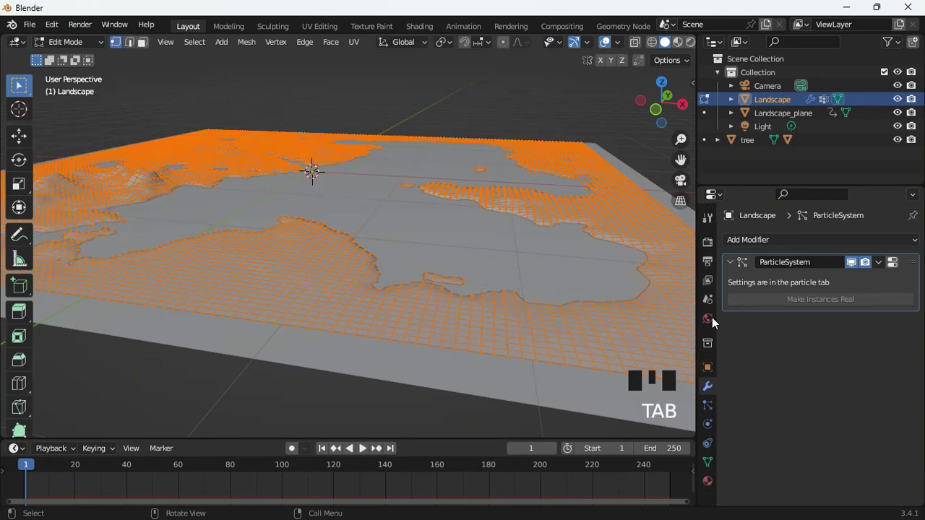
{"action": "left_click", "coordinate": [707, 480]}
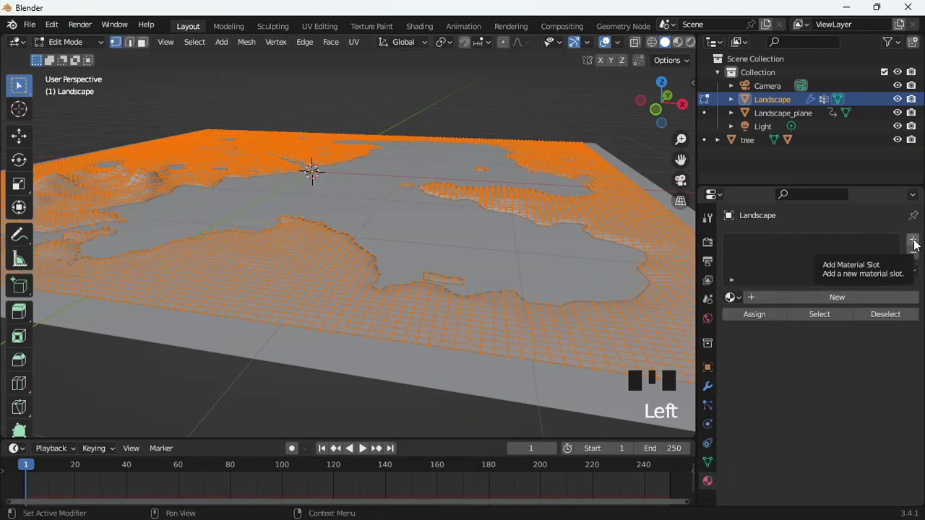
{"action": "left_click", "coordinate": [914, 241]}
{"action": "left_click", "coordinate": [844, 298]}
- Set the material's base color to dark brown (hue 0.033, saturation 0.705, value 0.052) and assign it to the landscape mesh
{"action": "left_click", "coordinate": [835, 458]}
{"action": "left_click", "coordinate": [833, 376]}
{"action": "mouse_move", "coordinate": [832, 323]}
{"action": "left_mouse_down"}
{"action": "mouse_move", "coordinate": [813, 346]}
{"action": "mouse_move", "coordinate": [831, 349]}
{"action": "left_mouse_up"}
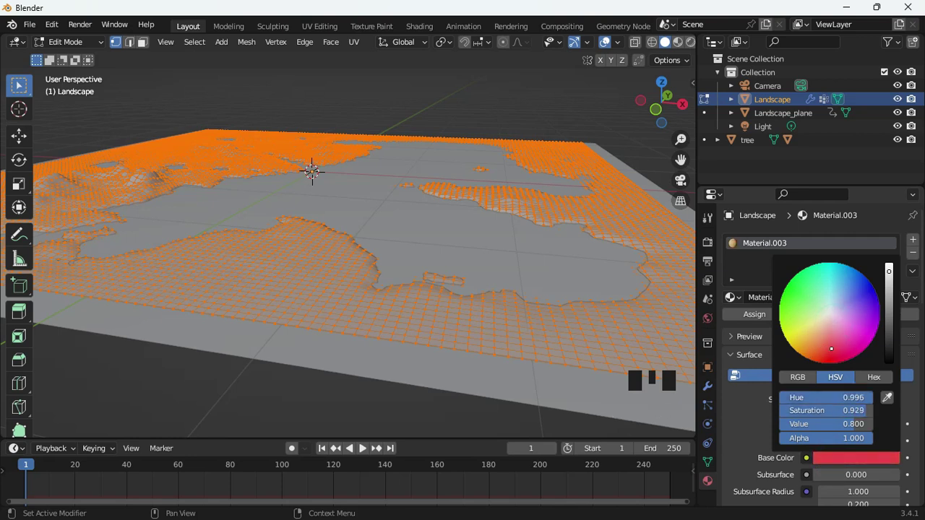
{"action": "left_click_drag", "start_coordinate": [888, 307], "coordinate": [889, 337]}
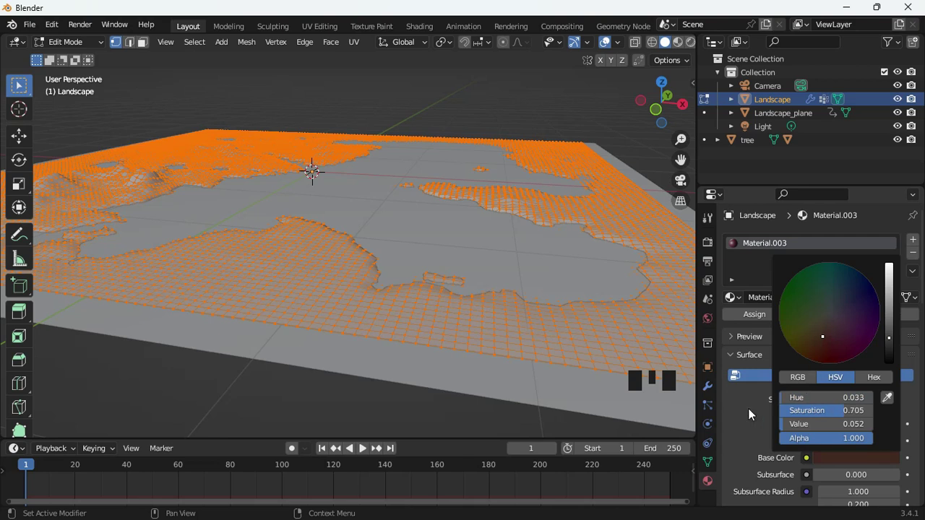
{"action": "left_click", "coordinate": [753, 316]}
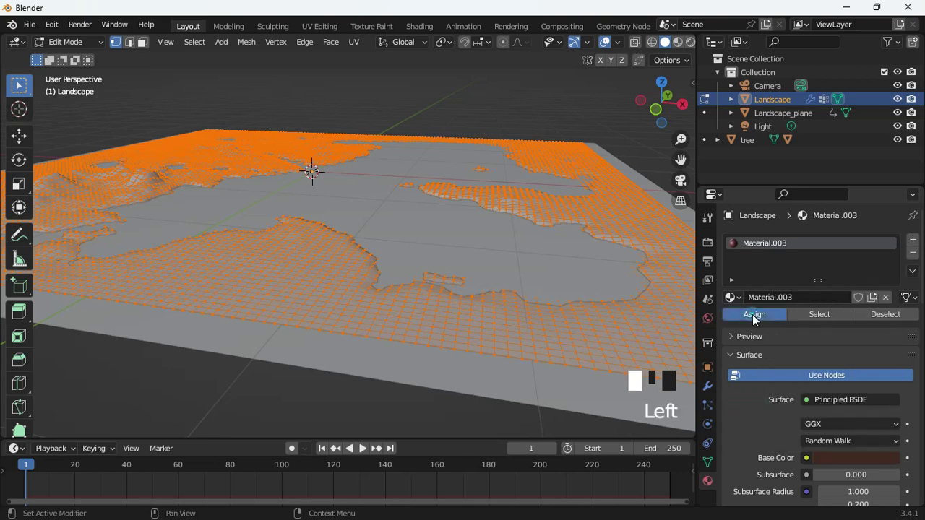
- Return to Object Mode, show the scene in rendered viewport shading, and deselect the landscape
{"action": "key", "text": "Tab"}
{"action": "left_click", "coordinate": [690, 42]}
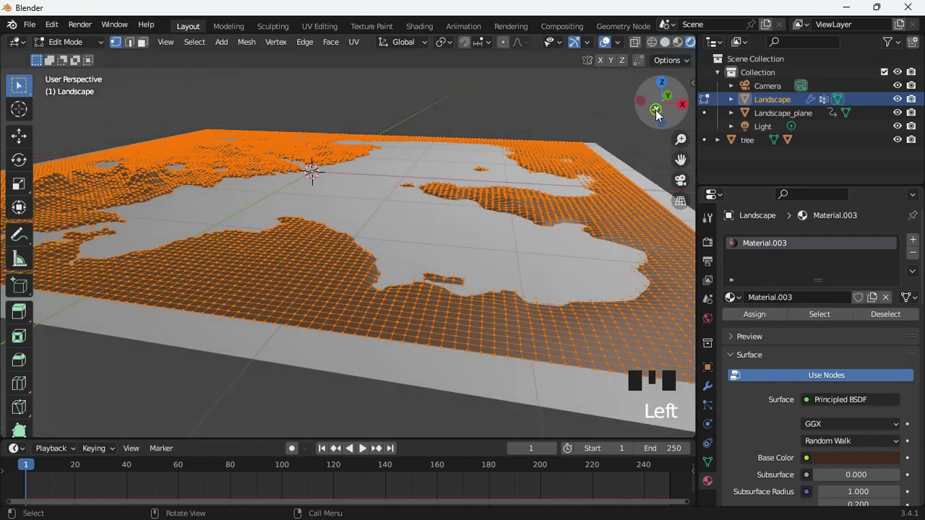
{"action": "key", "text": "Tab"}
{"action": "left_click", "coordinate": [377, 417]}
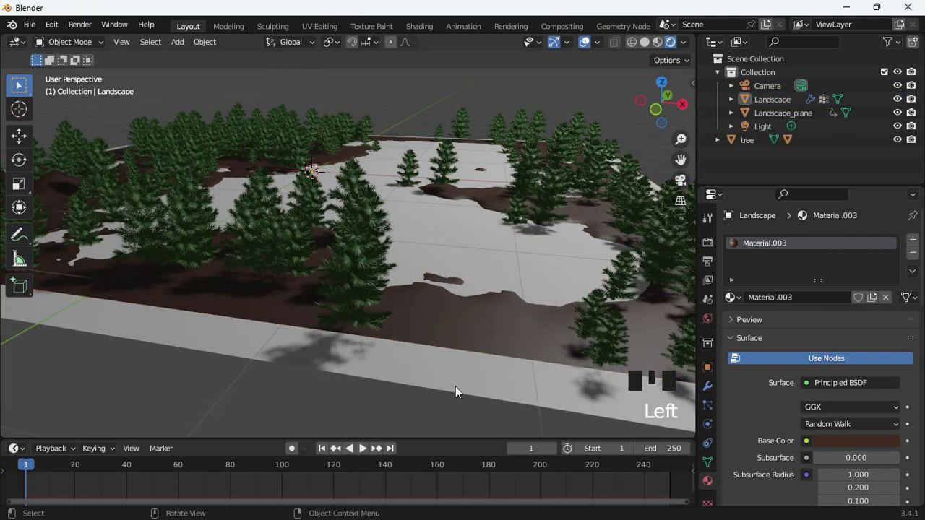
- Give the water plane a new material with a Glass BSDF surface
{"action": "scroll", "coordinate": [456, 385], "scroll_direction": "up", "scroll_amount": 3}
{"action": "scroll", "coordinate": [482, 369], "scroll_direction": "down", "scroll_amount": 2}
{"action": "middle_click_drag", "start_coordinate": [509, 372], "coordinate": [666, 293]}
{"action": "left_click", "coordinate": [507, 259]}
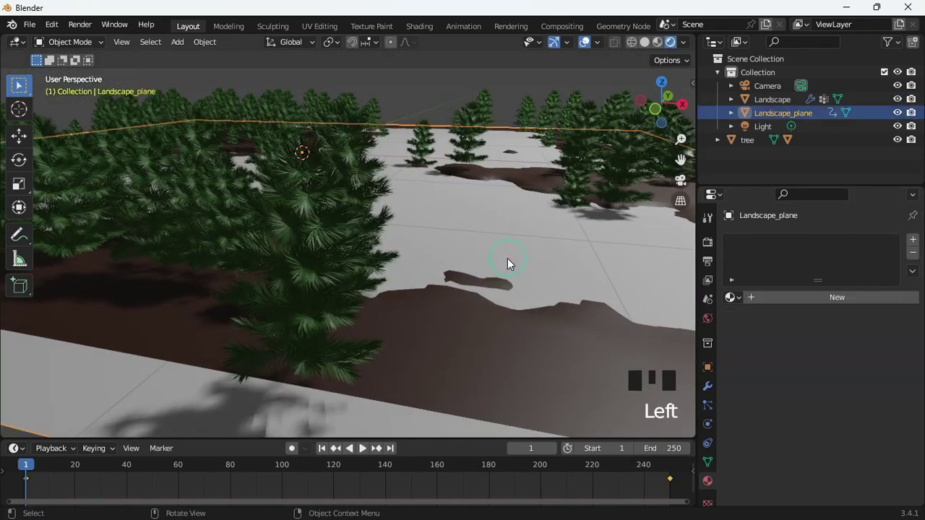
{"action": "left_click", "coordinate": [845, 294]}
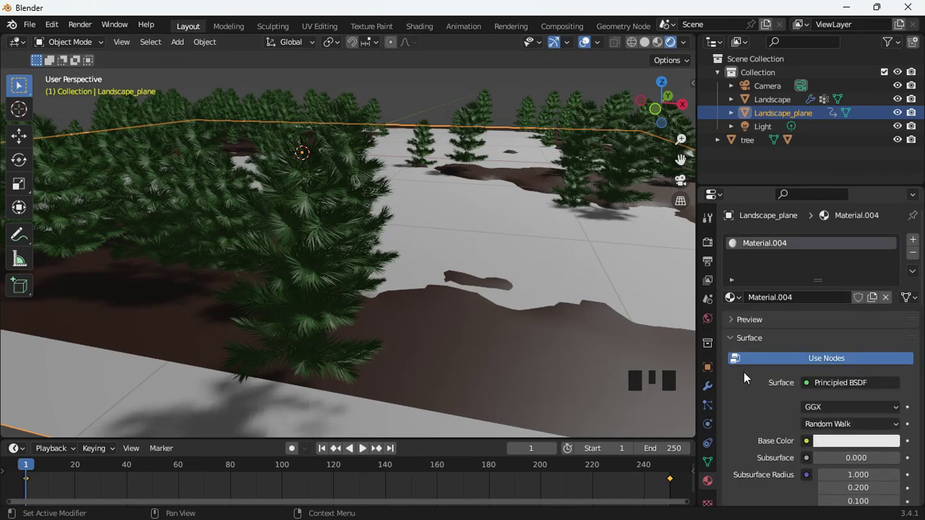
{"action": "left_click", "coordinate": [811, 384]}
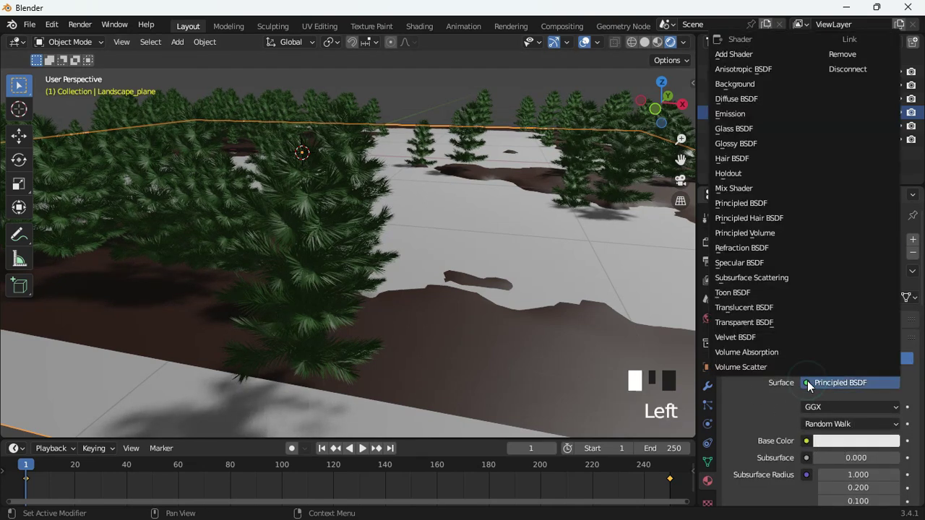
{"action": "left_click", "coordinate": [733, 128]}
- Set the water material's glass color to bright cyan and its roughness to 0.000
{"action": "left_click", "coordinate": [826, 424]}
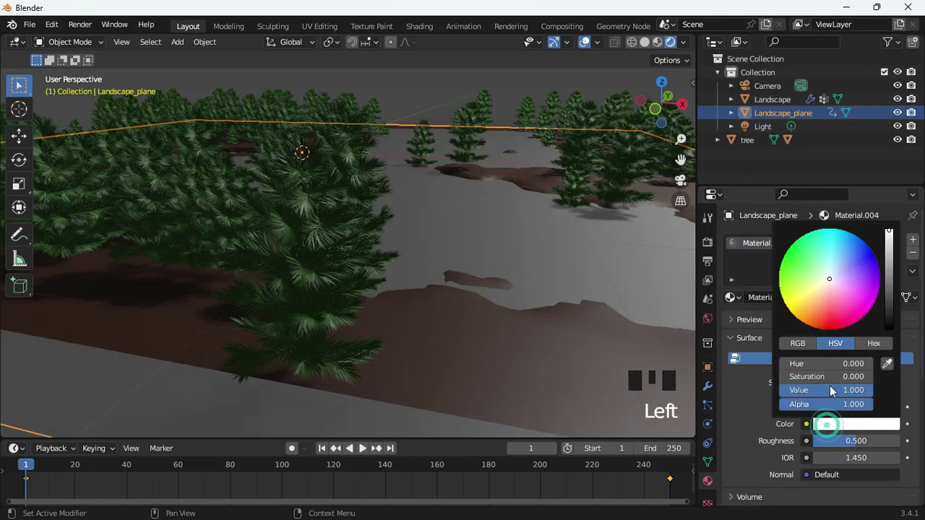
{"action": "left_click", "coordinate": [829, 241]}
{"action": "left_click_drag", "start_coordinate": [850, 446], "coordinate": [805, 446]}
{"action": "scroll", "coordinate": [595, 403], "scroll_direction": "down", "scroll_amount": 3}
{"action": "middle_click_drag", "start_coordinate": [594, 403], "coordinate": [617, 383]}
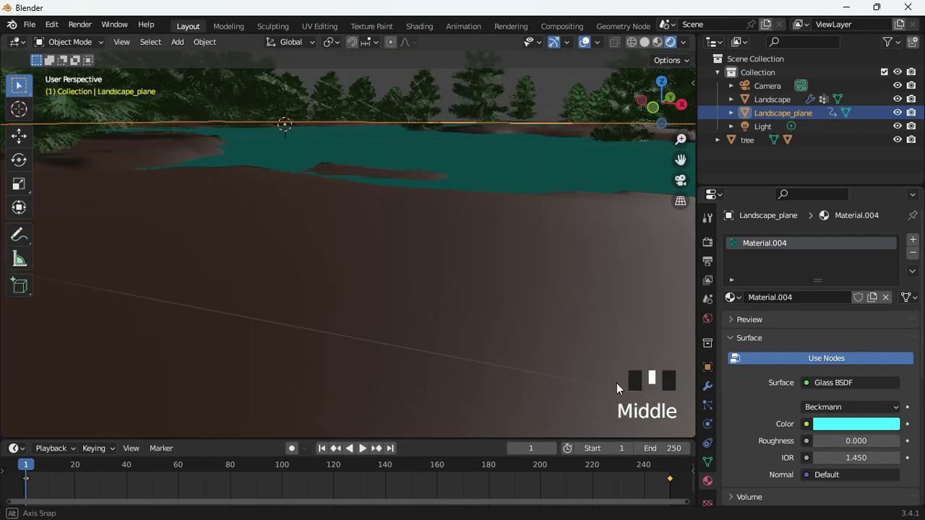
{"action": "middle_click_drag", "start_coordinate": [588, 353], "coordinate": [541, 345]}
{"action": "scroll", "coordinate": [540, 352], "scroll_direction": "down", "scroll_amount": 2}
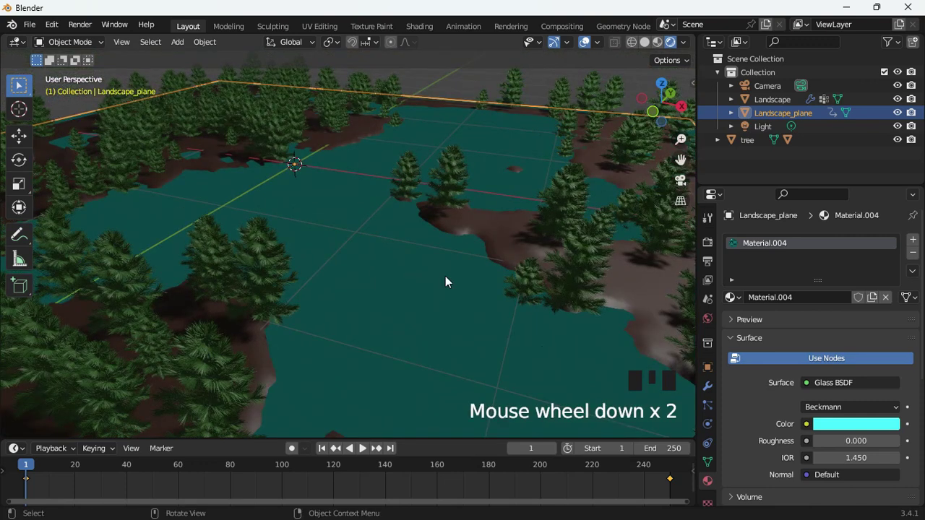
- Create a Dynamic Sky world and set the render engine to Eevee
{"action": "left_click", "coordinate": [692, 82]}
{"action": "left_click", "coordinate": [687, 198]}
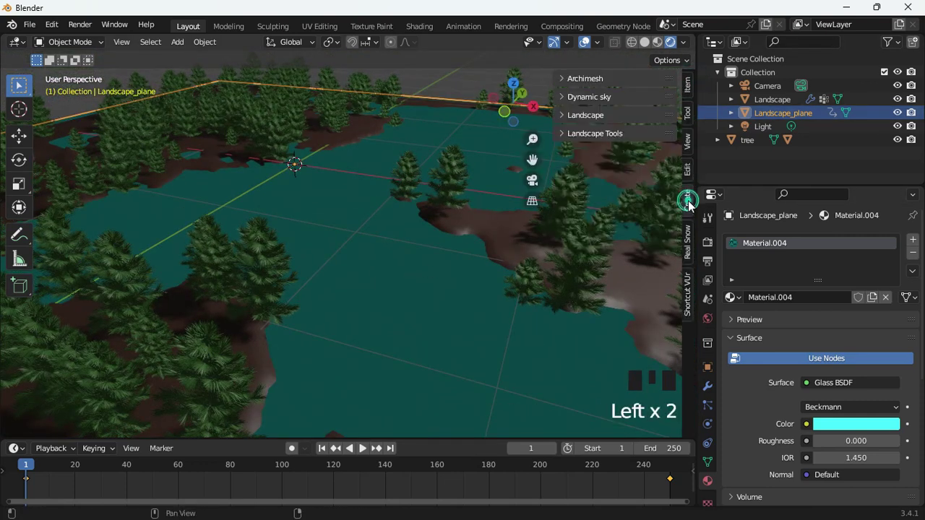
{"action": "left_click", "coordinate": [568, 100]}
{"action": "left_click", "coordinate": [607, 117]}
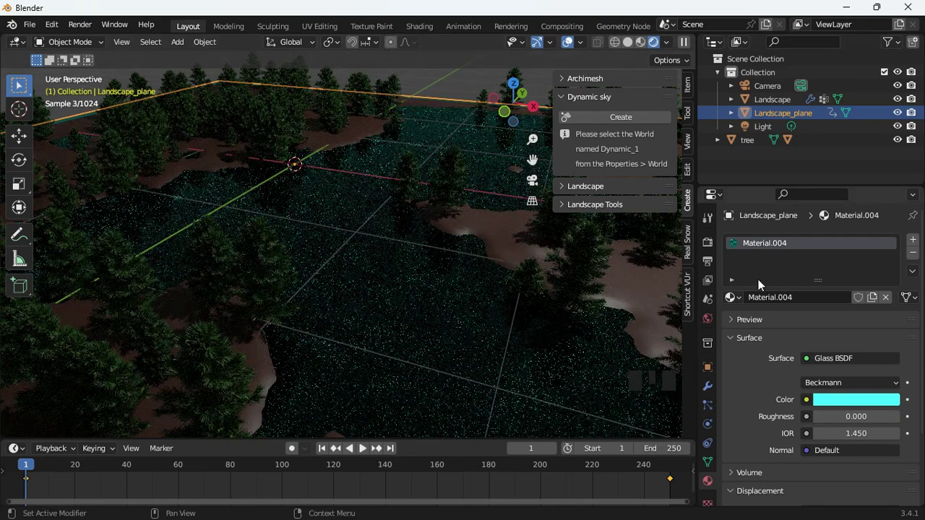
{"action": "left_click", "coordinate": [707, 243]}
{"action": "mouse_move", "coordinate": [831, 239]}
{"action": "left_mouse_down"}
{"action": "mouse_move", "coordinate": [829, 285]}
{"action": "mouse_move", "coordinate": [827, 255]}
{"action": "left_mouse_up"}
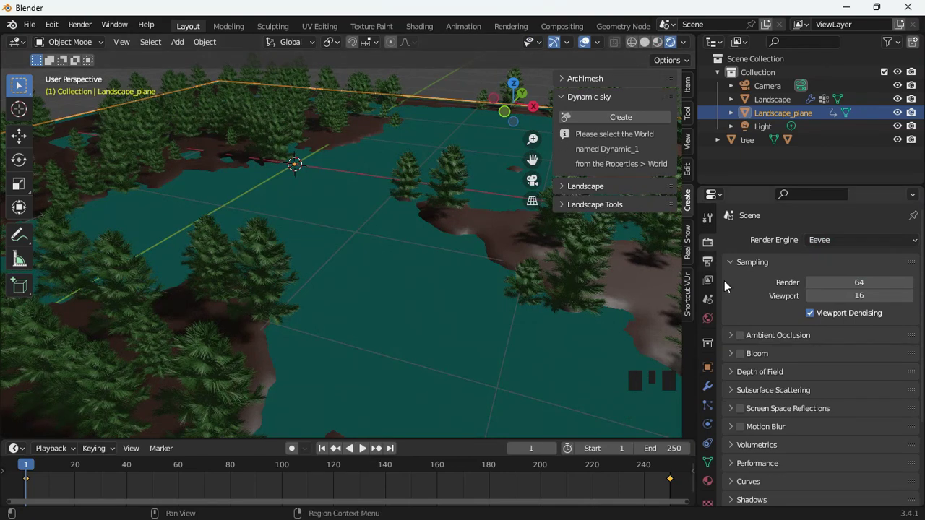
- Assign the Dynamic_1 world to the scene and widen the sidebar to show the full sky settings
{"action": "left_click", "coordinate": [707, 319]}
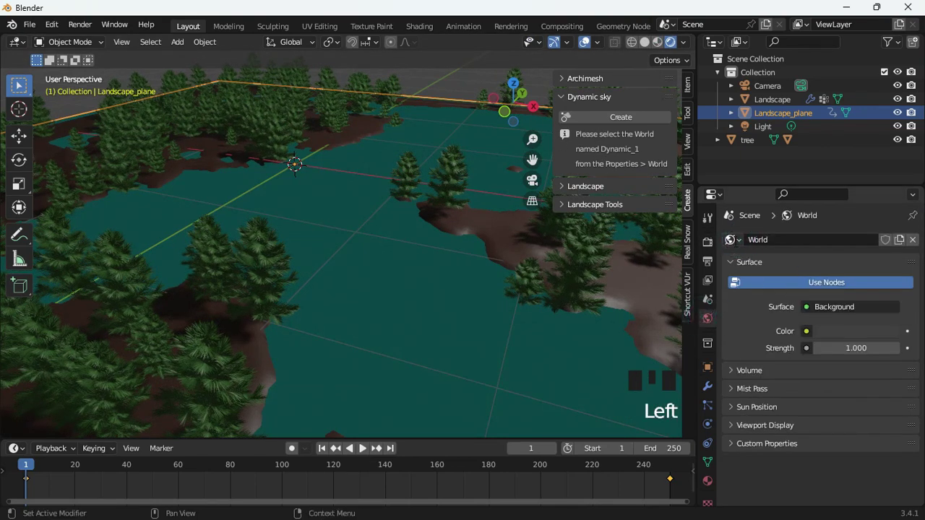
{"action": "left_click", "coordinate": [732, 240]}
{"action": "left_click", "coordinate": [759, 256]}
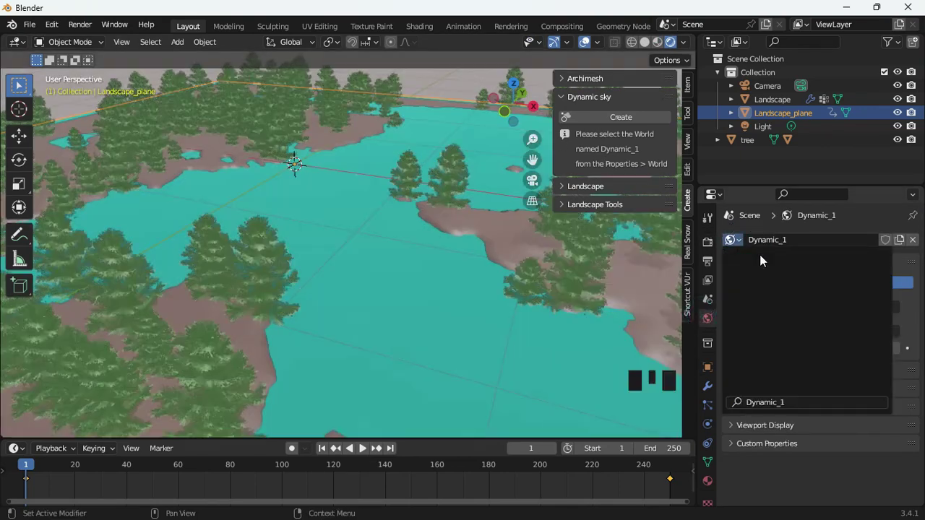
{"action": "left_click_drag", "start_coordinate": [551, 154], "coordinate": [590, 154]}
{"action": "scroll", "coordinate": [488, 278], "scroll_direction": "down", "scroll_amount": 5}
{"action": "scroll", "coordinate": [488, 282], "scroll_direction": "up", "scroll_amount": 10}
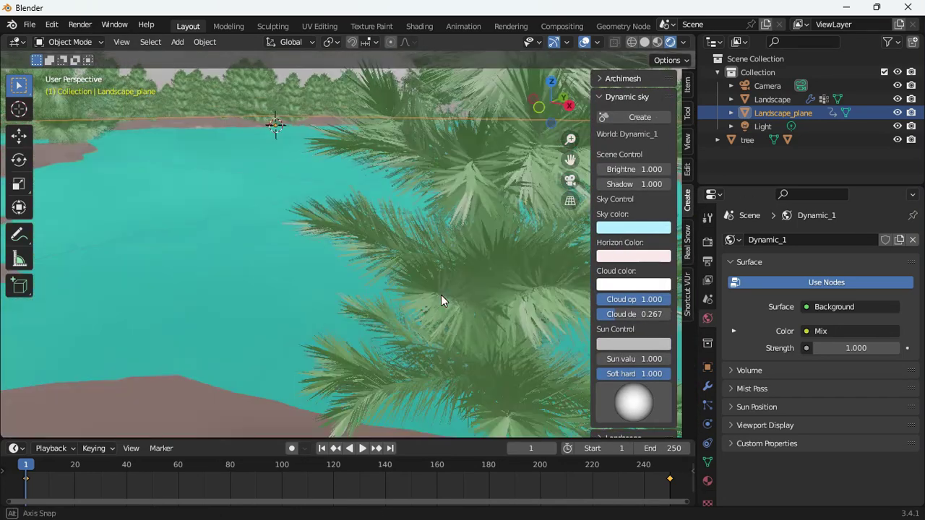
{"action": "scroll", "coordinate": [437, 289], "scroll_direction": "down", "scroll_amount": 3}
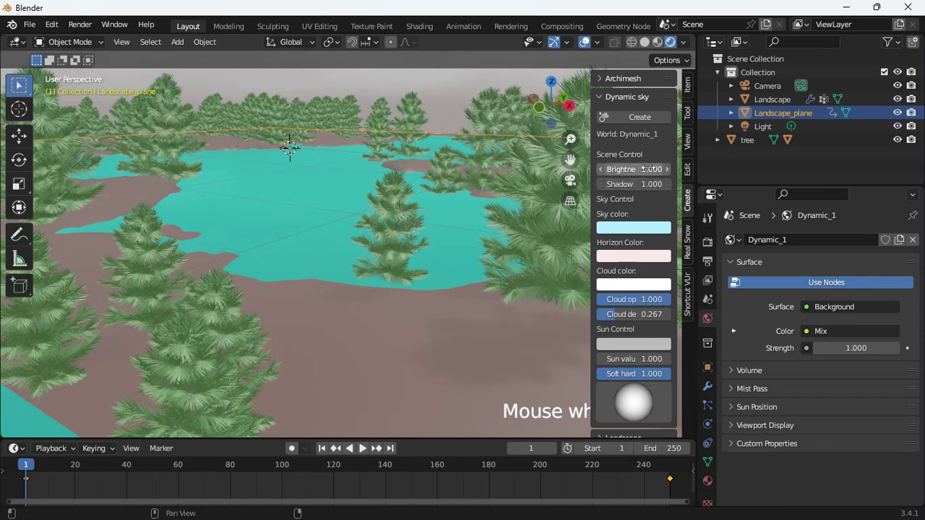
{"action": "left_click_drag", "start_coordinate": [591, 219], "coordinate": [563, 230]}
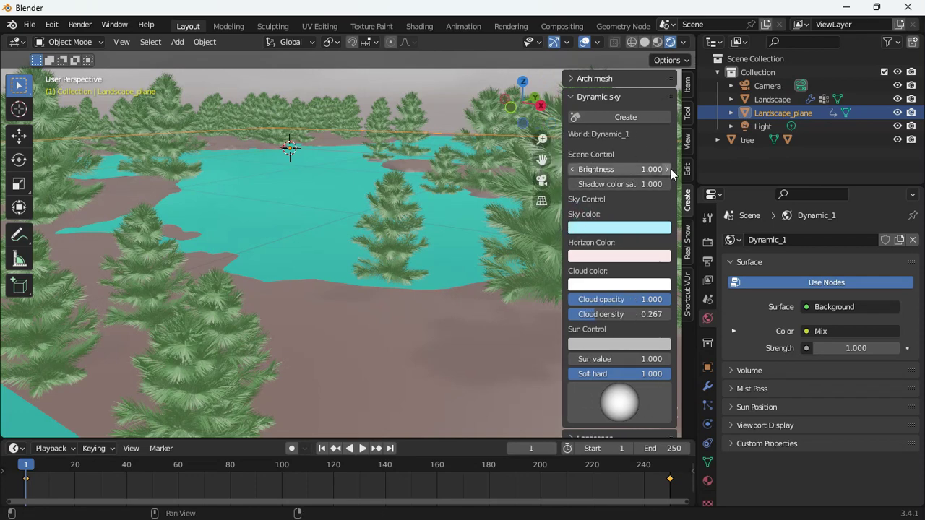
- Lower the dynamic sky's brightness to 0.200 and check the lake from different distances
{"action": "left_click_drag", "start_coordinate": [574, 173], "coordinate": [574, 174]}
{"action": "scroll", "coordinate": [401, 282], "scroll_direction": "up", "scroll_amount": 4}
{"action": "scroll", "coordinate": [413, 271], "scroll_direction": "down", "scroll_amount": 2}
{"action": "scroll", "coordinate": [414, 294], "scroll_direction": "down", "scroll_amount": 5}
{"action": "middle_click_drag", "start_coordinate": [413, 295], "coordinate": [429, 317]}
{"action": "scroll", "coordinate": [429, 317], "scroll_direction": "up", "scroll_amount": 6}
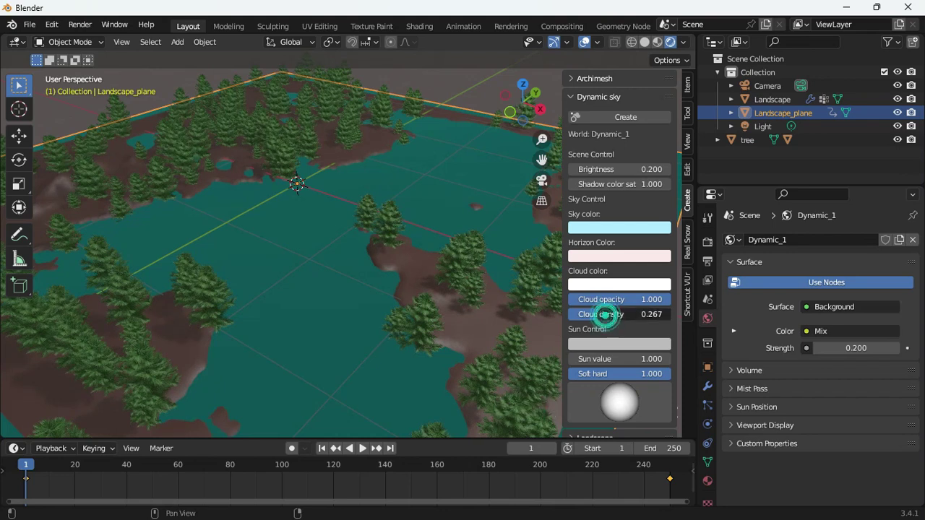
- Set the dynamic sky's cloud density to 1.000 and its shadow color saturation to 10.000
{"action": "double_click", "coordinate": [614, 184]}
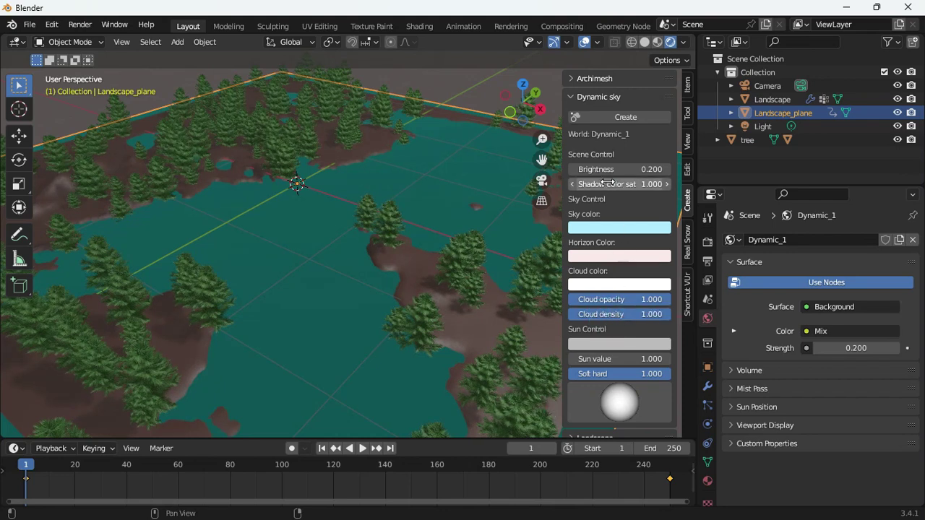
{"action": "type", "text": "10"}
{"action": "key", "text": "Return"}
{"action": "middle_click_drag", "start_coordinate": [171, 315], "coordinate": [334, 334]}
{"action": "middle_click_drag", "start_coordinate": [280, 341], "coordinate": [310, 334]}
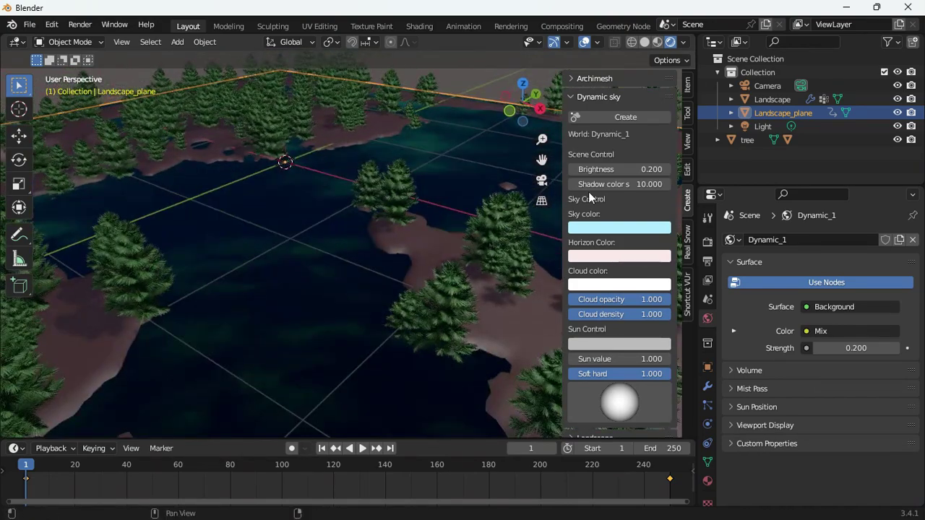
- Raise the dynamic sky's brightness to 0.600 and check the water's reflections up close
{"action": "left_click", "coordinate": [666, 172]}
{"action": "left_click", "coordinate": [666, 171]}
{"action": "left_click", "coordinate": [667, 172]}
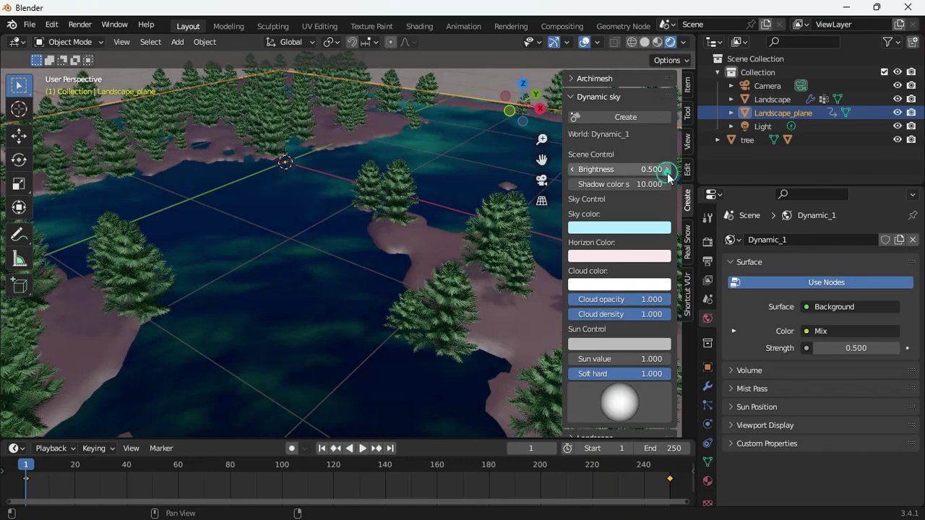
{"action": "left_click", "coordinate": [667, 172]}
{"action": "scroll", "coordinate": [324, 346], "scroll_direction": "up", "scroll_amount": 6}
{"action": "scroll", "coordinate": [376, 303], "scroll_direction": "down", "scroll_amount": 5}
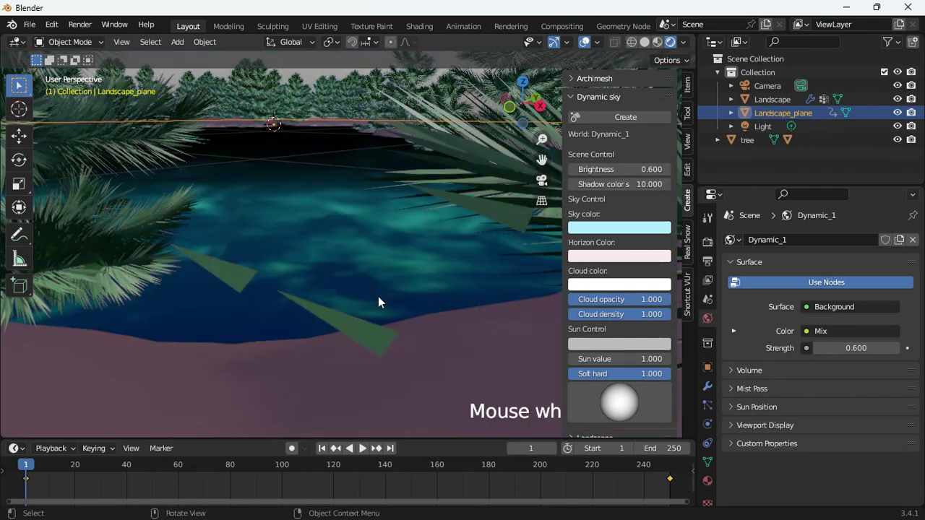
{"action": "scroll", "coordinate": [374, 317], "scroll_direction": "down", "scroll_amount": 2}
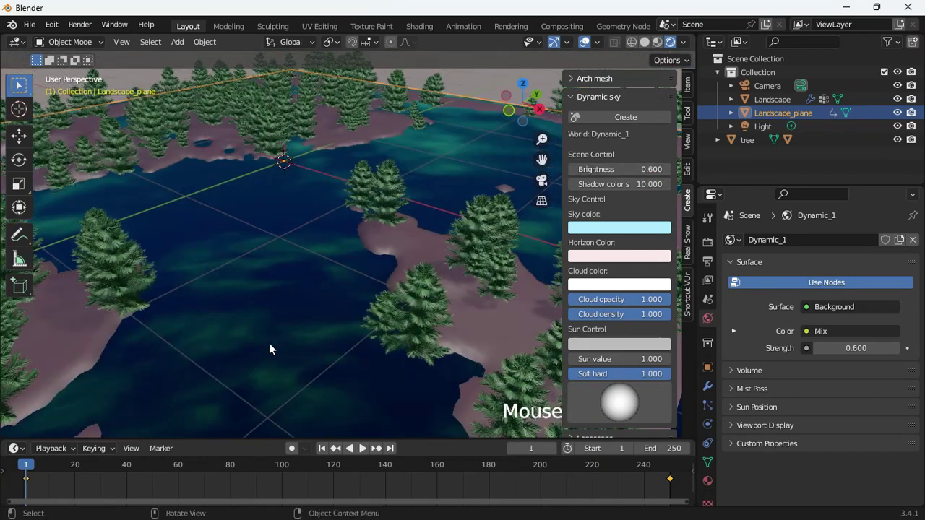
- Hide the sidebar and examine the water and pine trees from several angles
{"action": "left_click_drag", "start_coordinate": [561, 284], "coordinate": [851, 289]}
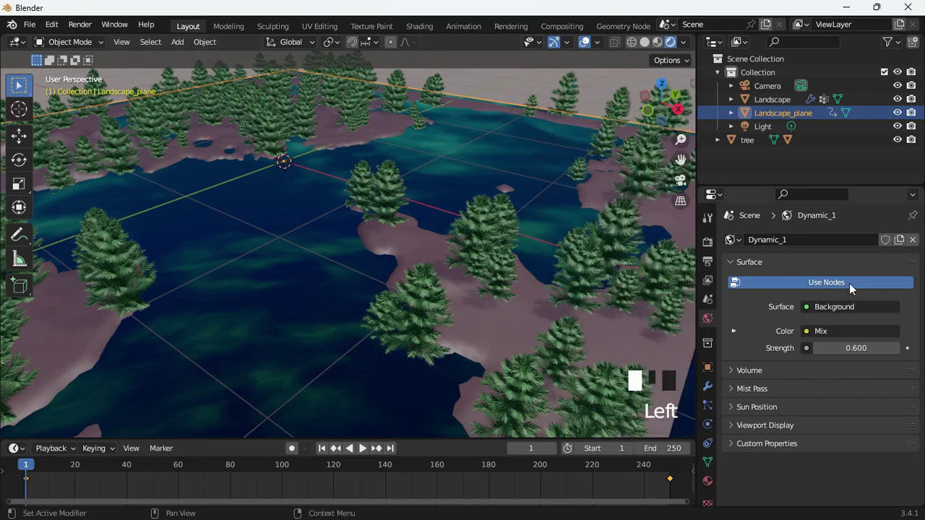
{"action": "scroll", "coordinate": [382, 363], "scroll_direction": "down", "scroll_amount": 2}
{"action": "scroll", "coordinate": [356, 372], "scroll_direction": "up", "scroll_amount": 3}
{"action": "middle_click_drag", "start_coordinate": [356, 373], "coordinate": [316, 369]}
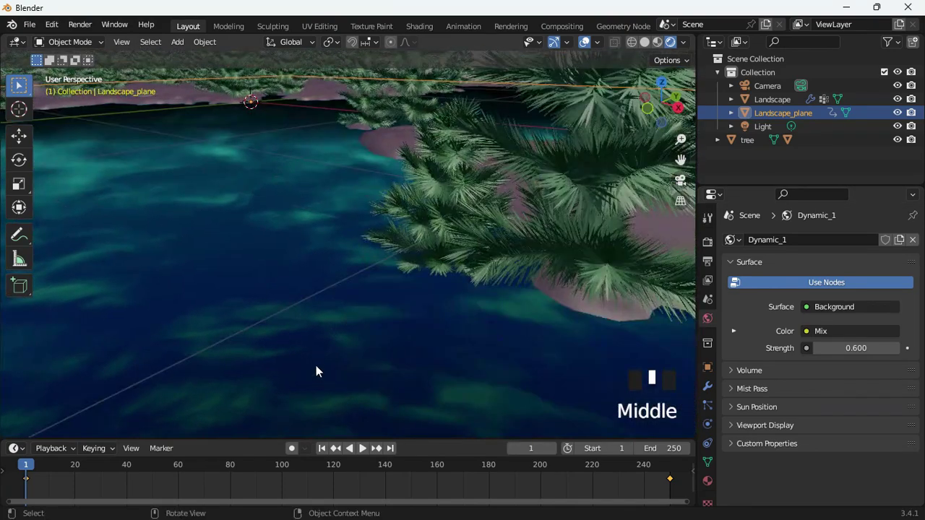
{"action": "scroll", "coordinate": [274, 292], "scroll_direction": "down", "scroll_amount": 2}
{"action": "left_click", "coordinate": [272, 260]}
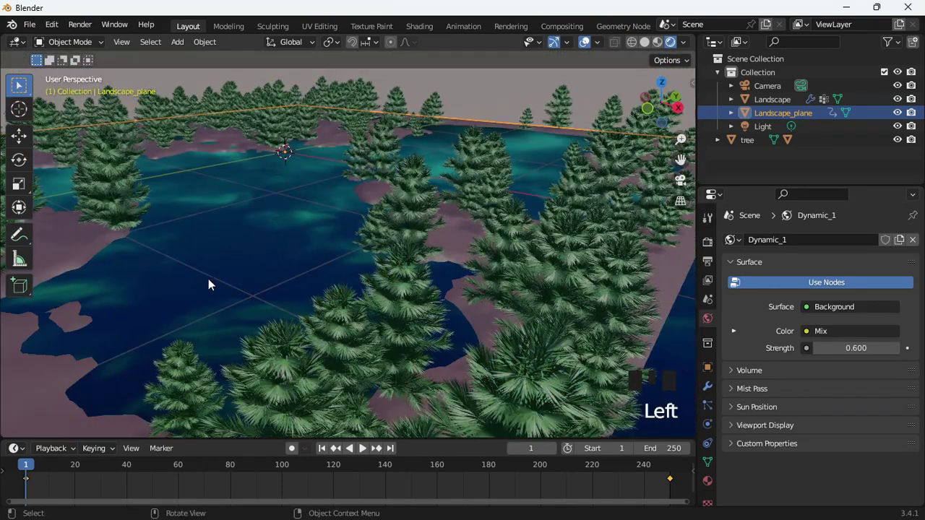
{"action": "middle_click_drag", "start_coordinate": [208, 284], "coordinate": [268, 306]}
{"action": "middle_click_drag", "start_coordinate": [395, 322], "coordinate": [342, 320]}
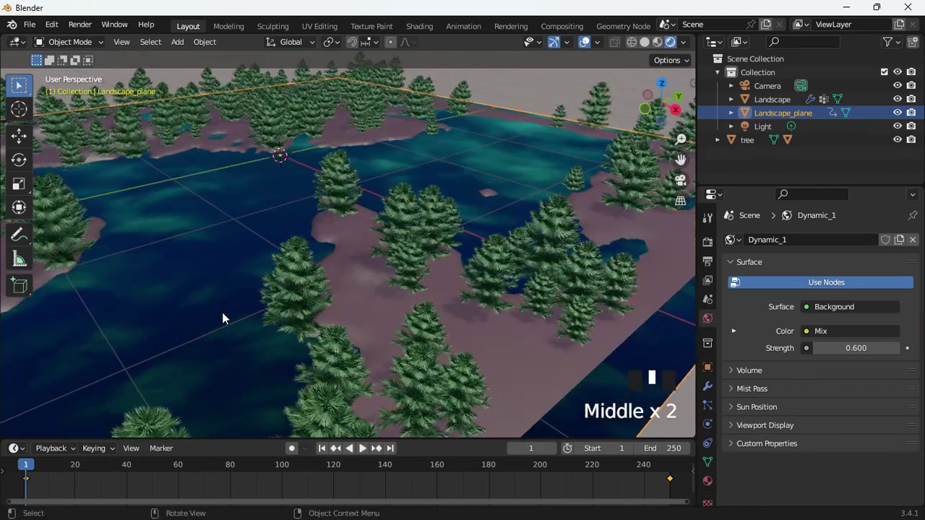
- Add a cube at the 3D cursor and divide it into three sections with two loop cuts
{"action": "key", "text": "shift+a"}
{"action": "left_click", "coordinate": [289, 269]}
{"action": "scroll", "coordinate": [273, 270], "scroll_direction": "down", "scroll_amount": 2}
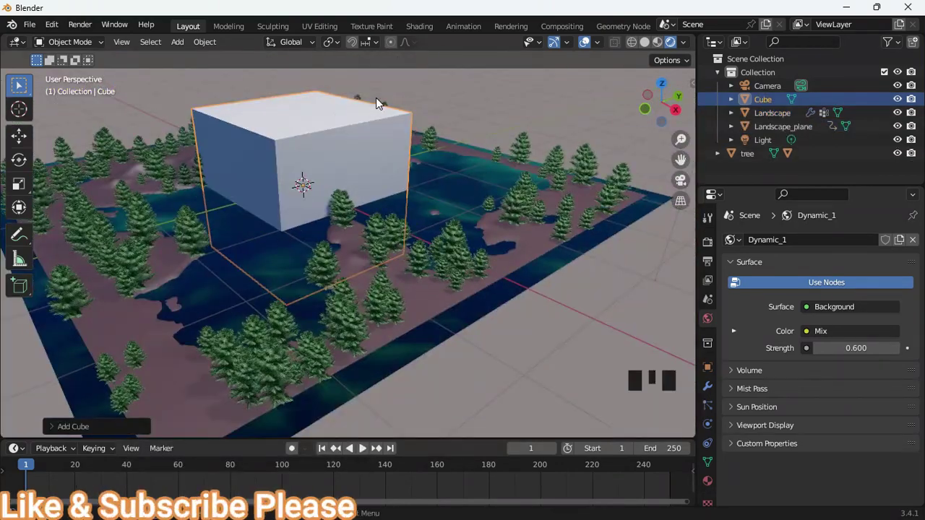
{"action": "key", "text": "Tab"}
{"action": "key", "text": "ctrl+r"}
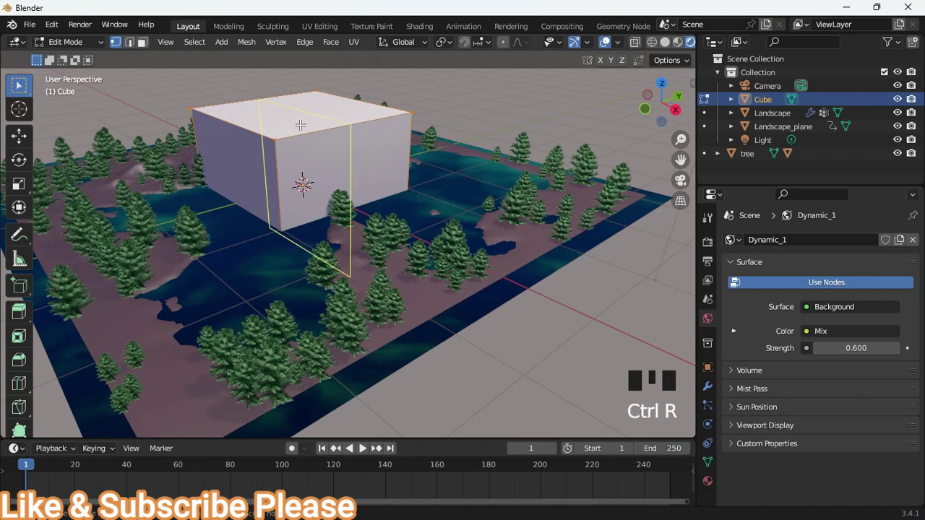
{"action": "left_click", "coordinate": [222, 201]}
{"action": "left_click", "coordinate": [86, 427]}
{"action": "left_click", "coordinate": [223, 302]}
{"action": "left_click", "coordinate": [246, 229]}
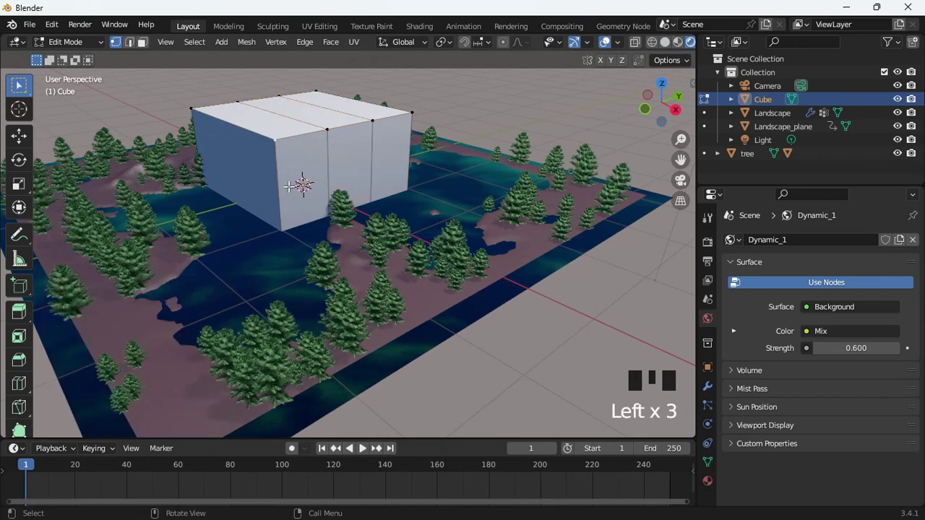
- Scale the cube's bottom vertices along X to about 0.12 in front view to narrow the hull's keel
{"action": "key", "text": "KP_1"}
{"action": "left_click", "coordinate": [332, 243]}
{"action": "left_click", "coordinate": [438, 174]}
{"action": "left_click_drag", "start_coordinate": [266, 229], "coordinate": [417, 307]}
{"action": "key", "text": "s"}
{"action": "key", "text": "x"}
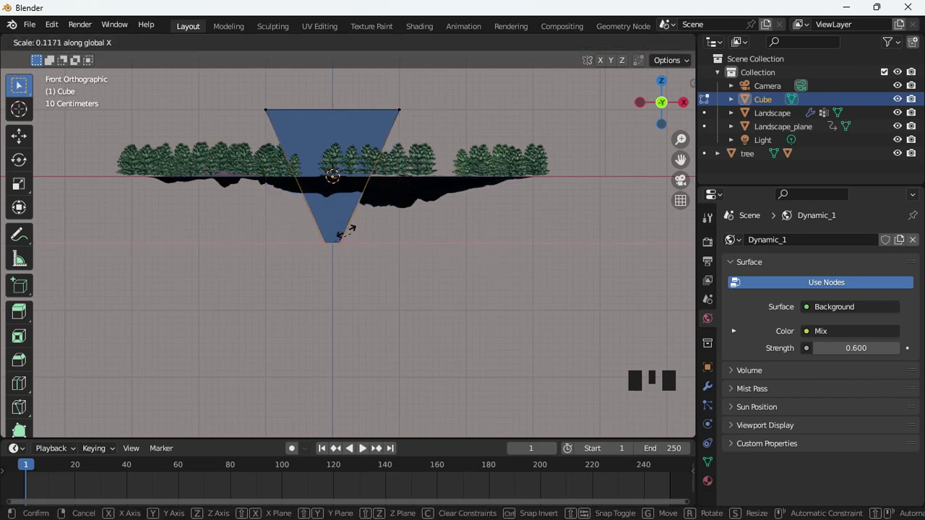
{"action": "left_click", "coordinate": [343, 242]}
- Merge each of the four pairs of bottom vertices so the keel becomes a single edge line
{"action": "middle_click_drag", "start_coordinate": [431, 256], "coordinate": [260, 252]}
{"action": "left_click_drag", "start_coordinate": [246, 242], "coordinate": [297, 264]}
{"action": "key", "text": "m"}
{"action": "left_click", "coordinate": [265, 264]}
{"action": "key", "text": "m"}
{"action": "left_click", "coordinate": [297, 263]}
{"action": "key", "text": "m"}
{"action": "left_click", "coordinate": [339, 254]}
{"action": "key", "text": "m"}
{"action": "left_click", "coordinate": [366, 260]}
- Extrude the hull's front end face outward and scale the extruded face to 0.055
{"action": "middle_click_drag", "start_coordinate": [347, 252], "coordinate": [313, 219]}
{"action": "key", "text": "3"}
{"action": "left_click", "coordinate": [298, 235]}
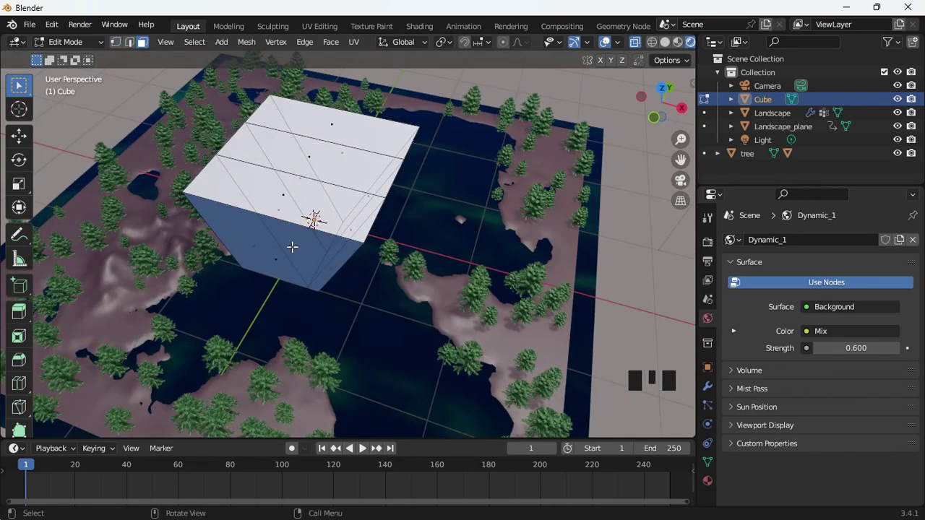
{"action": "left_click", "coordinate": [288, 251]}
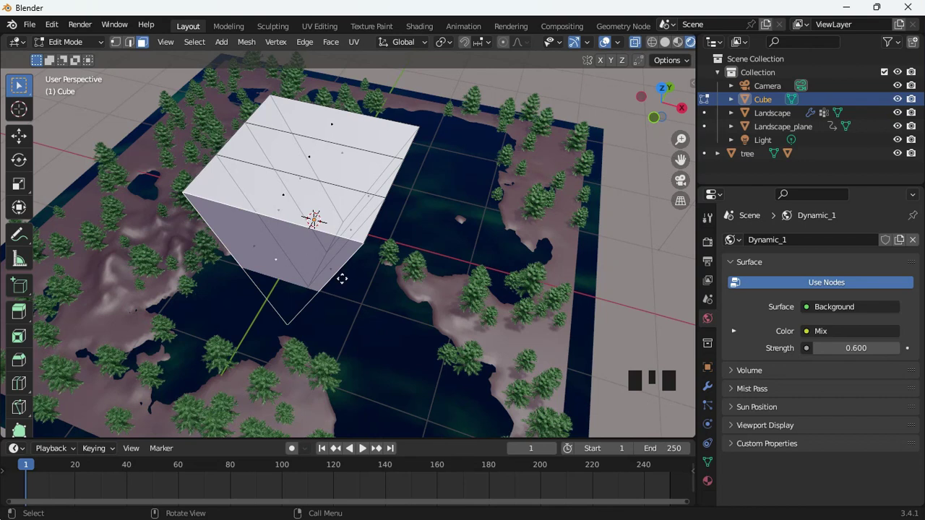
{"action": "key", "text": "e"}
{"action": "left_click", "coordinate": [321, 341]}
{"action": "key", "text": "s"}
{"action": "left_click", "coordinate": [255, 344]}
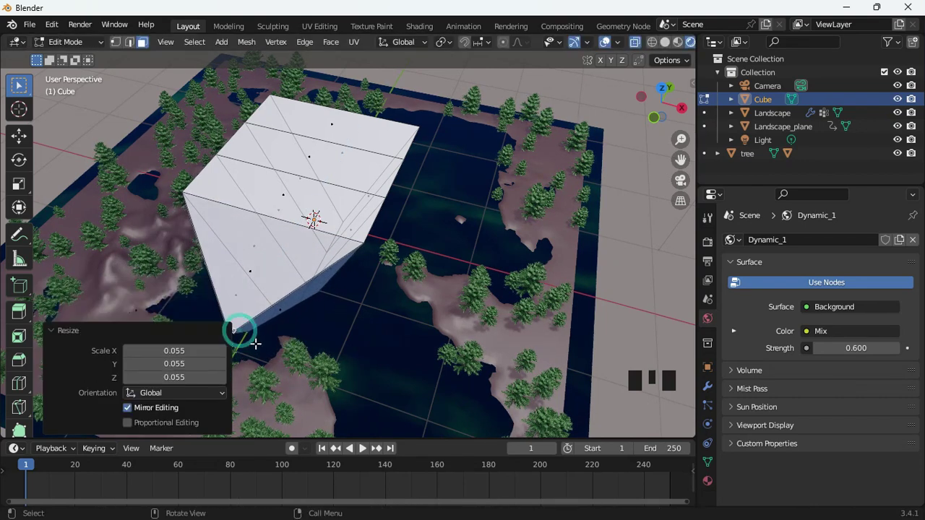
- Merge the front tip's vertices at center and raise the point level with the hull's top edge
{"action": "scroll", "coordinate": [255, 343], "scroll_direction": "down", "scroll_amount": 2}
{"action": "left_click", "coordinate": [249, 318]}
{"action": "key", "text": "m"}
{"action": "left_click", "coordinate": [239, 273]}
{"action": "middle_click_drag", "start_coordinate": [239, 273], "coordinate": [381, 214]}
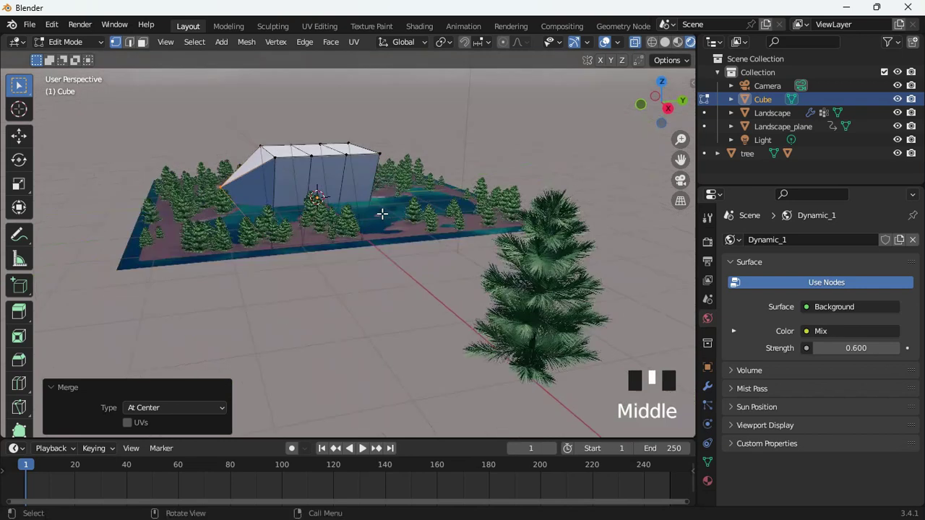
{"action": "key", "text": "g"}
{"action": "left_click", "coordinate": [202, 149]}
- Extrude the hull's opposite end face about 0.73 m along Y and scale it down almost to a point
{"action": "middle_click_drag", "start_coordinate": [202, 150], "coordinate": [369, 184]}
{"action": "left_click", "coordinate": [372, 181]}
{"action": "left_click", "coordinate": [372, 181]}
{"action": "key", "text": "e"}
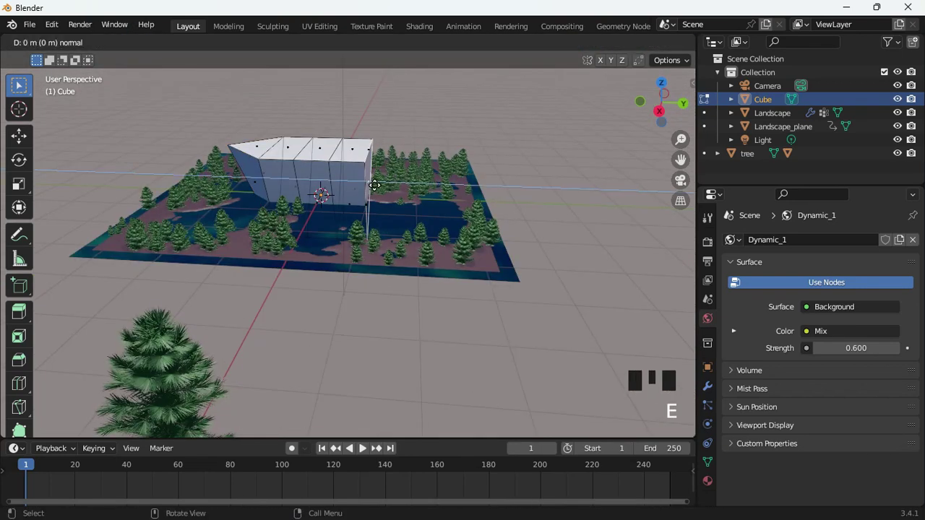
{"action": "key", "text": "s"}
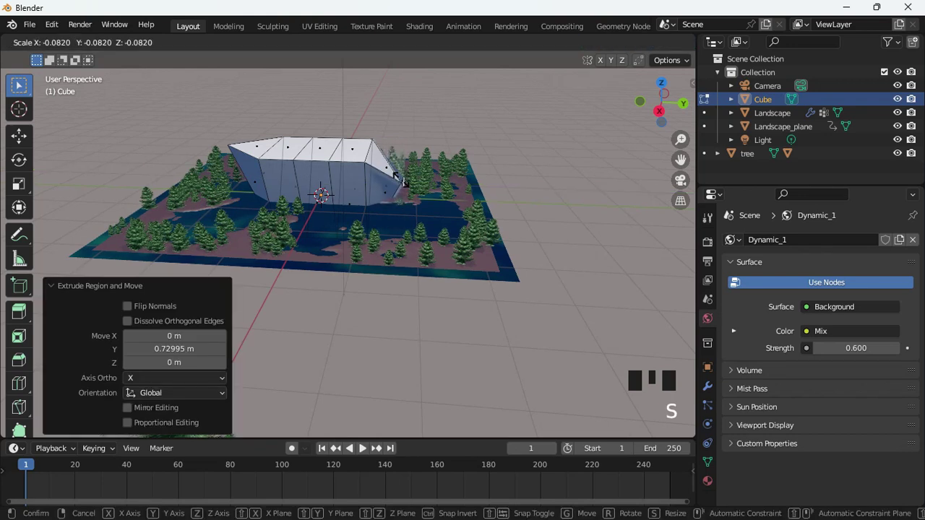
{"action": "left_click", "coordinate": [358, 165]}
- Merge the rear tip's vertices at center and raise the point about 0.96 m along Z
{"action": "key", "text": "m"}
{"action": "left_click", "coordinate": [343, 160]}
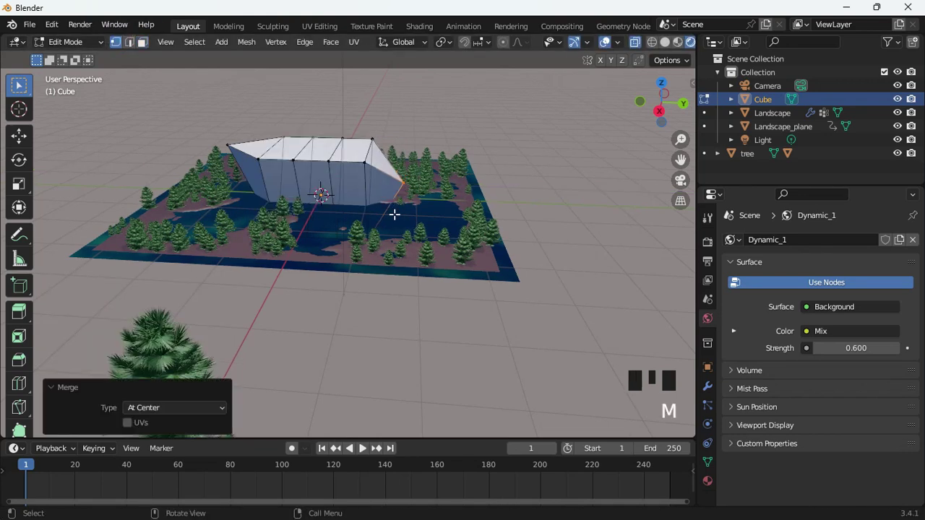
{"action": "key", "text": "g"}
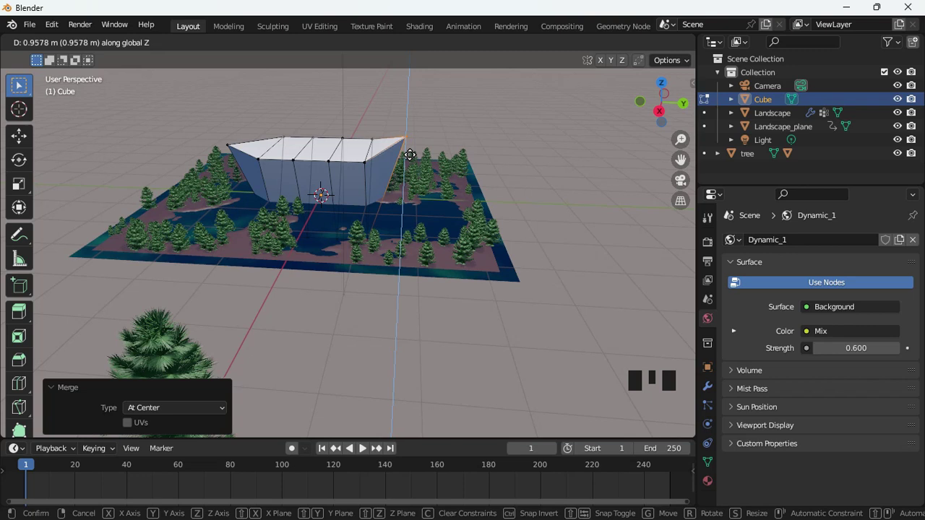
{"action": "left_click", "coordinate": [410, 155]}
- Raise the front tip along Z in side view and lift the rear tip about 0.12 m to match it
{"action": "key", "text": "KP_3"}
{"action": "left_click", "coordinate": [224, 147]}
{"action": "key", "text": "g"}
{"action": "key", "text": "z"}
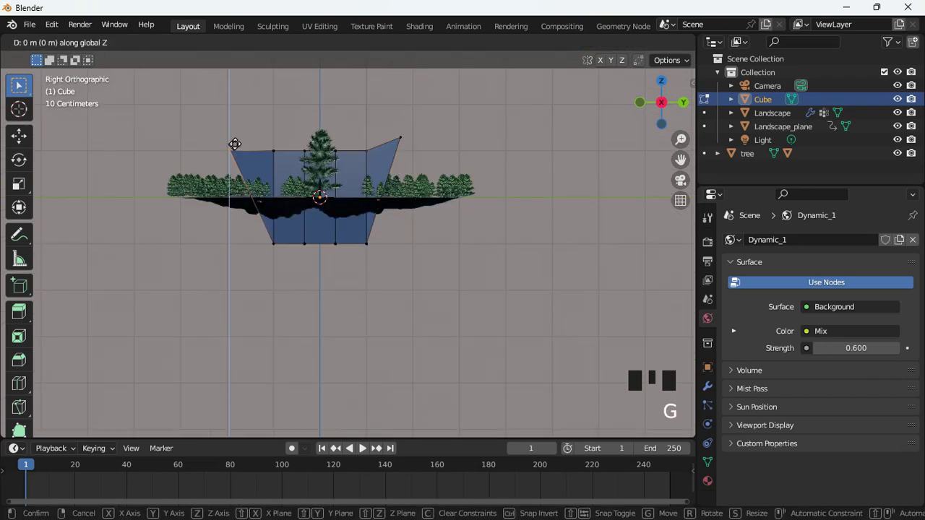
{"action": "left_click", "coordinate": [236, 135]}
{"action": "left_click", "coordinate": [407, 142]}
{"action": "key", "text": "g"}
{"action": "key", "text": "z"}
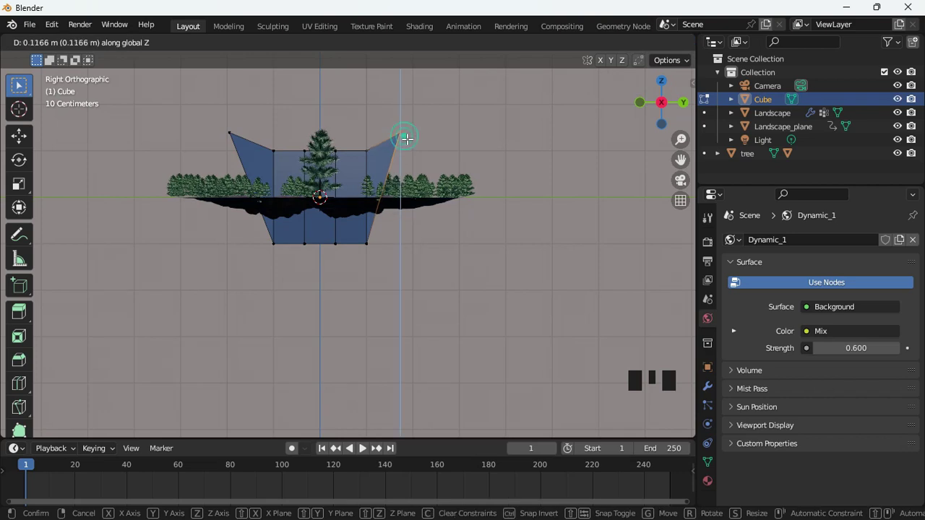
{"action": "left_click", "coordinate": [407, 139]}
- Inset the hull's top faces by about 0.18 m and extrude them down about 0.57 m to hollow the boat
{"action": "key", "text": "KP_7"}
{"action": "left_click", "coordinate": [343, 341], "text": "ctrl"}
{"action": "key", "text": "i"}
{"action": "left_click", "coordinate": [421, 320]}
{"action": "key", "text": "KP_3"}
{"action": "key", "text": "e"}
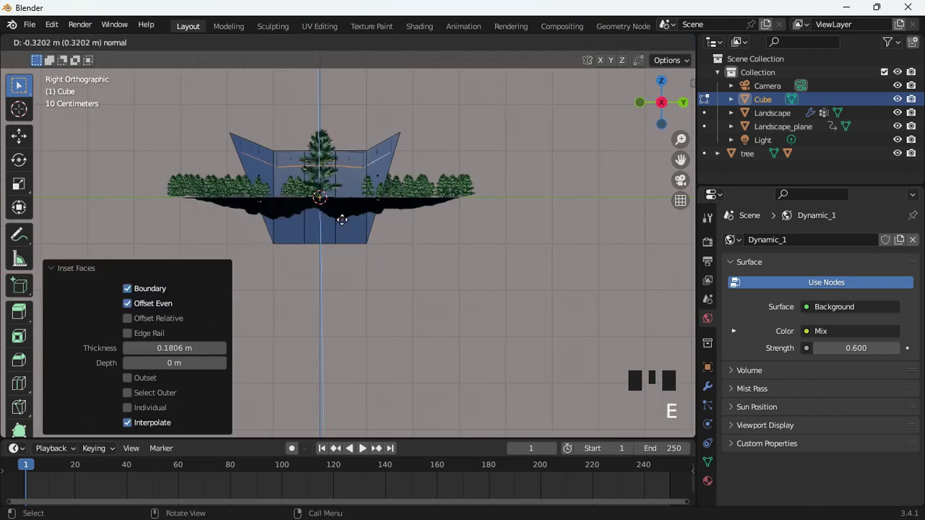
{"action": "left_click", "coordinate": [344, 228]}
- Scale the boat's inner floor to 0.825, move it lower inside the hull, and resize it once more
{"action": "mouse_move", "coordinate": [343, 228]}
{"action": "middle_mouse_down"}
{"action": "mouse_move", "coordinate": [355, 274]}
{"action": "mouse_move", "coordinate": [347, 217]}
{"action": "middle_mouse_up"}
{"action": "key", "text": "s"}
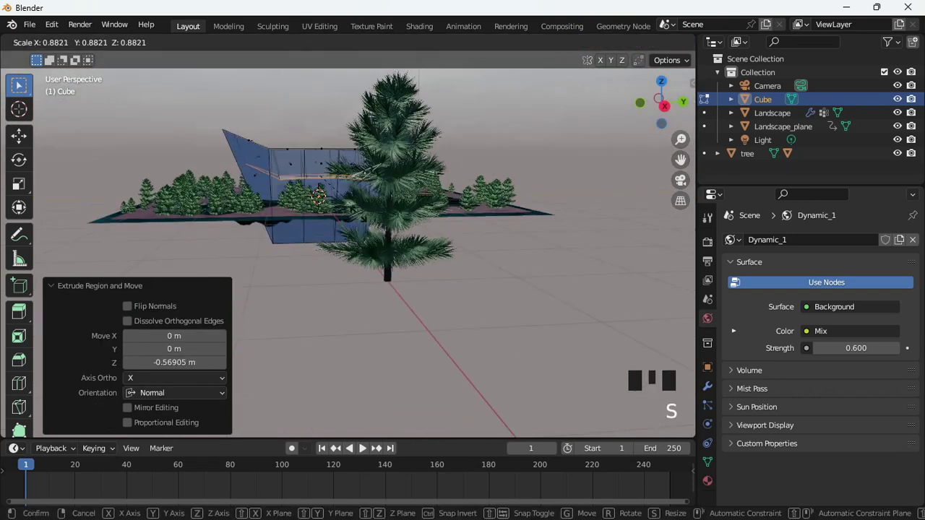
{"action": "left_click", "coordinate": [343, 204]}
{"action": "key", "text": "g"}
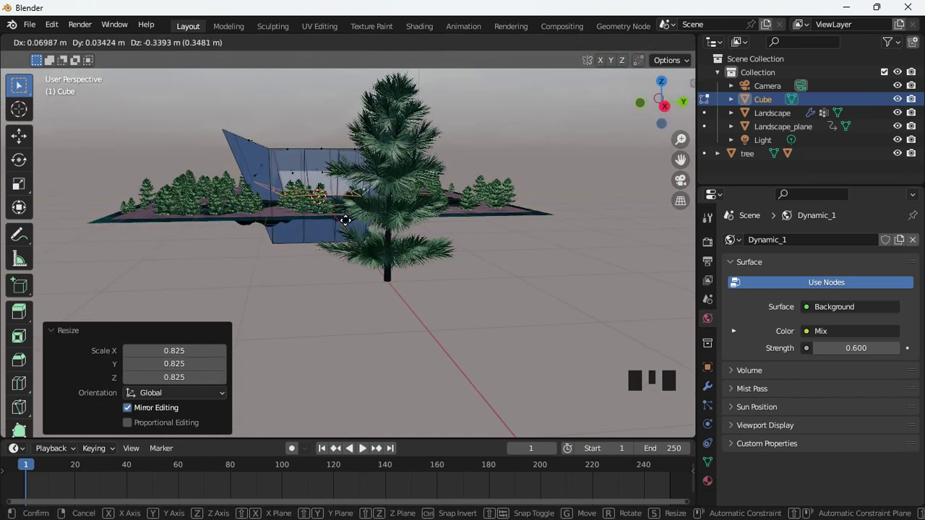
{"action": "left_click", "coordinate": [345, 209]}
{"action": "key", "text": "s"}
{"action": "left_click", "coordinate": [301, 266]}
{"action": "middle_click_drag", "start_coordinate": [301, 266], "coordinate": [344, 224]}
- Scale the whole boat to 0.122 in Object Mode and reopen its mesh in Edit Mode
{"action": "key", "text": "Tab"}
{"action": "key", "text": "s"}
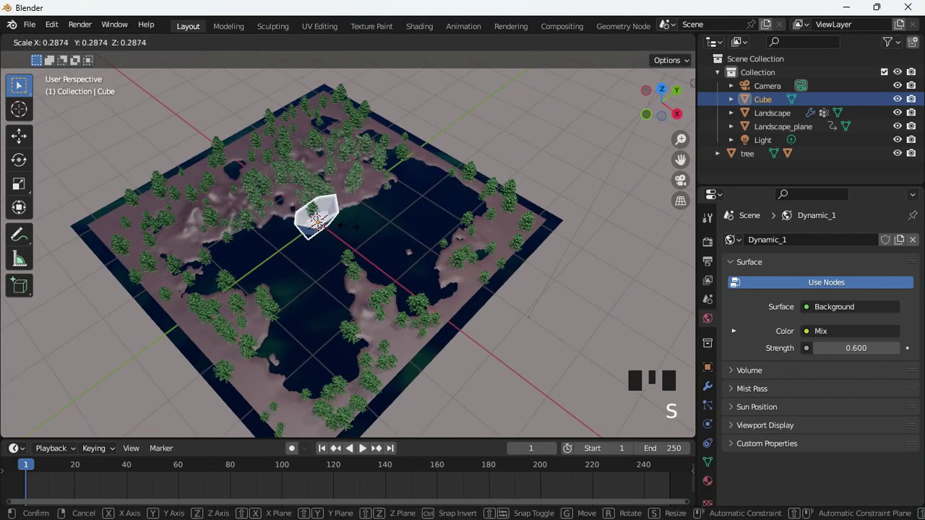
{"action": "left_click", "coordinate": [337, 221]}
{"action": "scroll", "coordinate": [336, 254], "scroll_direction": "up", "scroll_amount": 6}
{"action": "scroll", "coordinate": [258, 174], "scroll_direction": "up", "scroll_amount": 4}
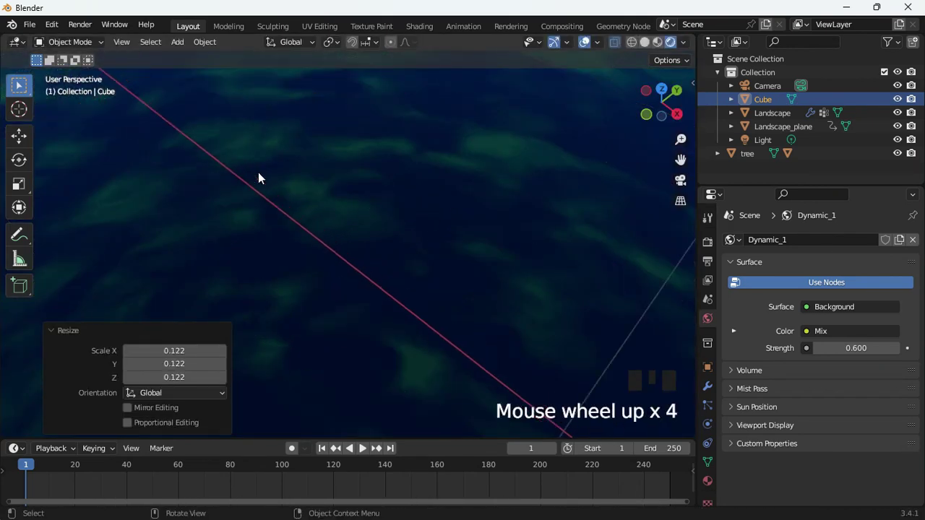
{"action": "scroll", "coordinate": [231, 155], "scroll_direction": "down", "scroll_amount": 3}
{"action": "key", "text": "Tab"}
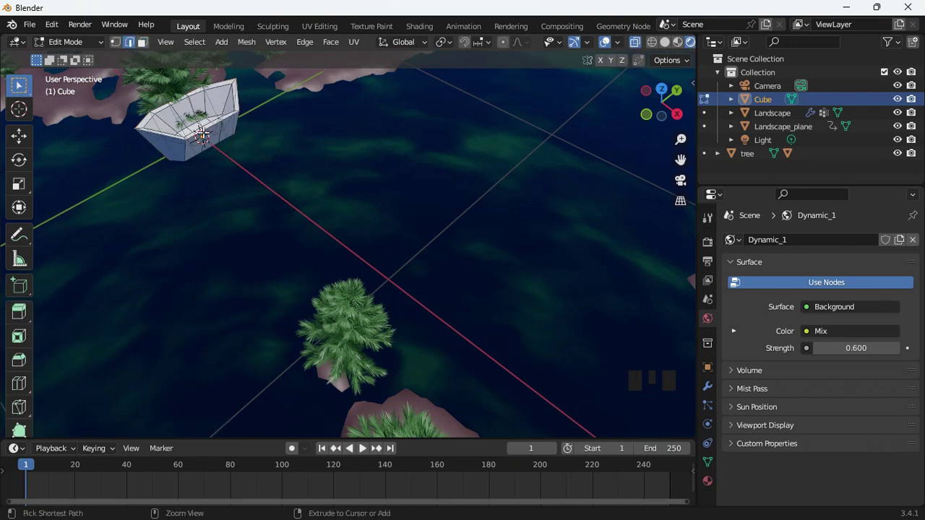
- Scale the selected hull edges to about 1.285, then scale a neighbouring edge loop to about 1.261
{"action": "key", "text": "s"}
{"action": "left_click", "coordinate": [220, 127]}
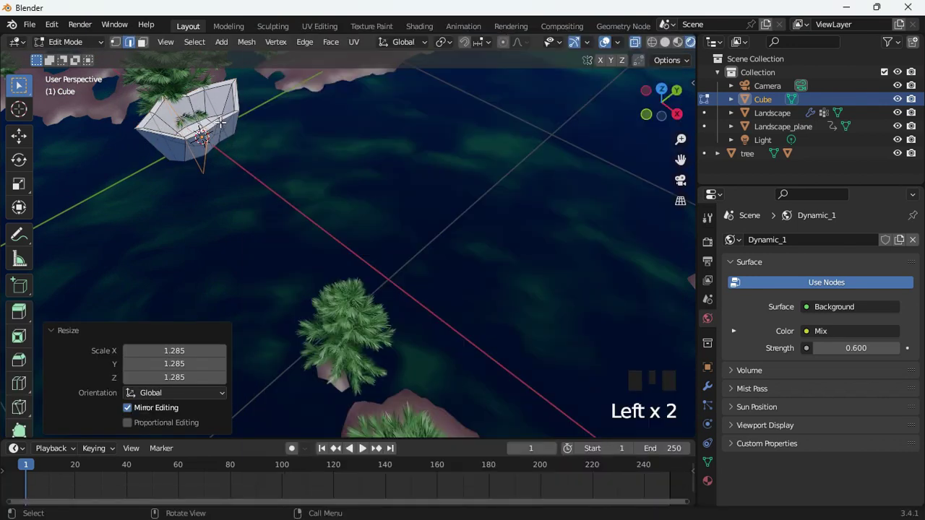
{"action": "left_click", "coordinate": [219, 124], "text": "alt"}
{"action": "key", "text": "s"}
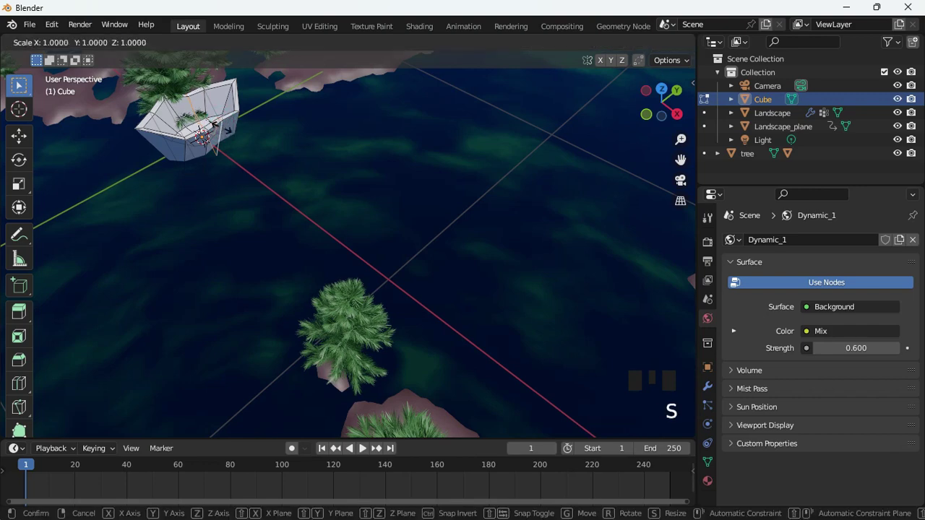
{"action": "left_click", "coordinate": [225, 129]}
{"action": "middle_click_drag", "start_coordinate": [225, 129], "coordinate": [258, 192]}
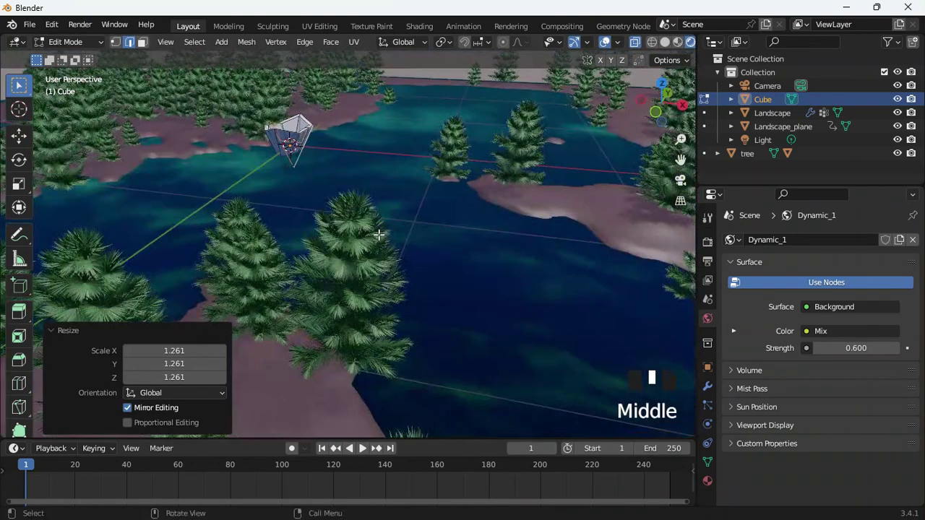
- Flatten the whole boat in Object Mode by scaling it to about 0.42 along Z
{"action": "scroll", "coordinate": [259, 191], "scroll_direction": "down", "scroll_amount": 2}
{"action": "key", "text": "s"}
{"action": "key", "text": "z"}
{"action": "key", "text": "Escape"}
{"action": "key", "text": "Tab"}
{"action": "key", "text": "s"}
{"action": "key", "text": "z"}
{"action": "left_click", "coordinate": [273, 119]}
- Move the boat along global X away from the shore and reposition it on the open lake
{"action": "middle_click_drag", "start_coordinate": [273, 119], "coordinate": [424, 177]}
{"action": "key", "text": "g"}
{"action": "key", "text": "x"}
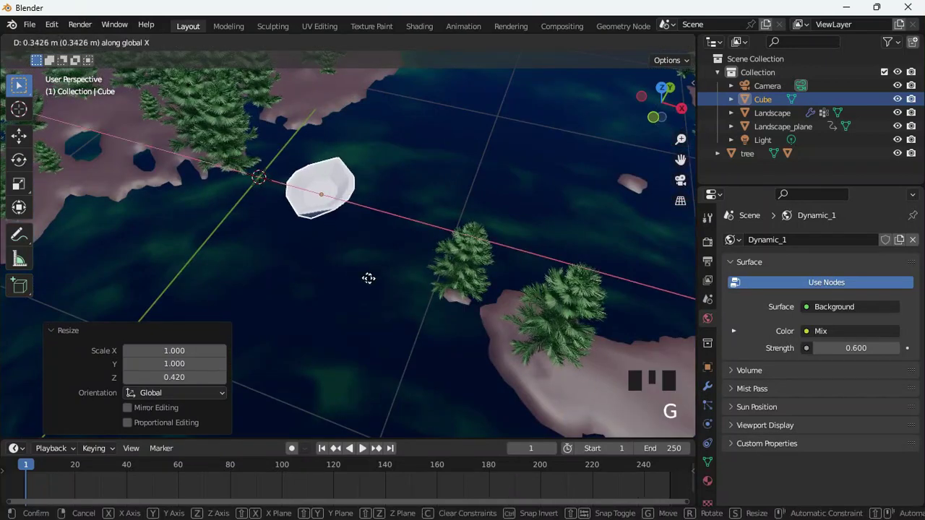
{"action": "left_click", "coordinate": [374, 273]}
{"action": "key", "text": "g"}
{"action": "left_click", "coordinate": [322, 330]}
{"action": "right_click_drag", "start_coordinate": [321, 329], "coordinate": [323, 281]}
{"action": "middle_click_drag", "start_coordinate": [323, 281], "coordinate": [393, 231]}
{"action": "key", "text": "ctrl+z"}
- Give the boat a new material and set its base color to an orange-brown
{"action": "left_click", "coordinate": [708, 481]}
{"action": "left_click", "coordinate": [781, 294]}
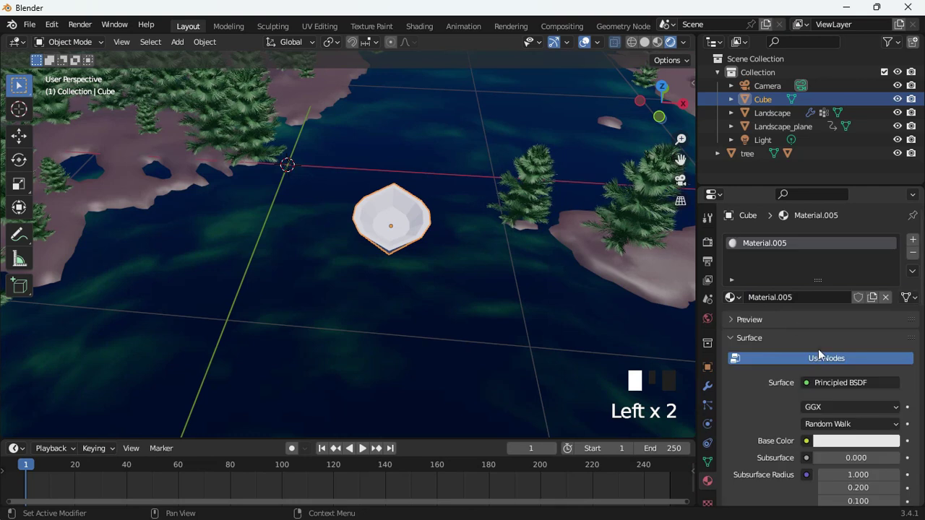
{"action": "left_click", "coordinate": [807, 441]}
{"action": "left_click", "coordinate": [812, 442]}
{"action": "left_click", "coordinate": [808, 441]}
{"action": "left_click", "coordinate": [807, 442]}
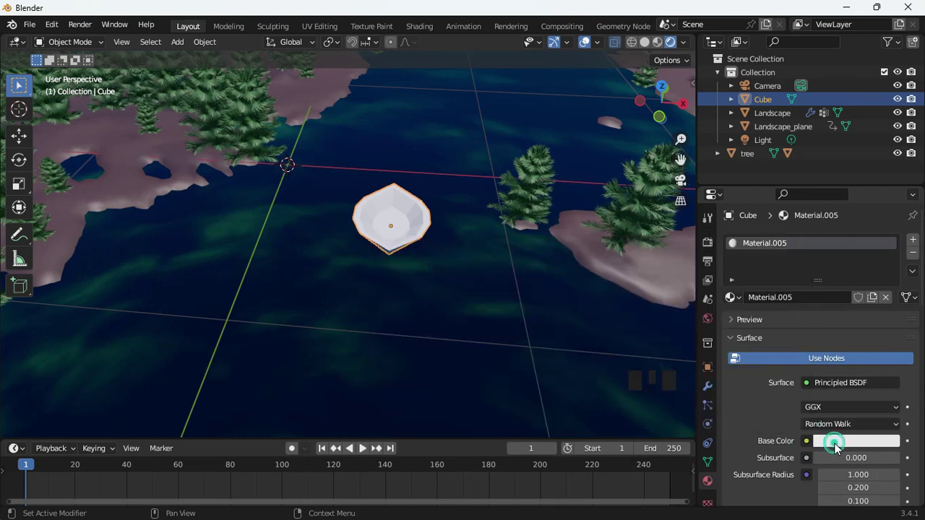
{"action": "left_click", "coordinate": [833, 441]}
{"action": "left_click_drag", "start_coordinate": [836, 310], "coordinate": [821, 326]}
- Add a cube, scale it down to a small block and resize it along Z to form a thin oar
{"action": "middle_click_drag", "start_coordinate": [557, 279], "coordinate": [338, 192]}
{"action": "scroll", "coordinate": [486, 295], "scroll_direction": "down", "scroll_amount": 5}
{"action": "key", "text": "shift+a"}
{"action": "mouse_move", "coordinate": [338, 192]}
{"action": "left_click", "coordinate": [385, 204]}
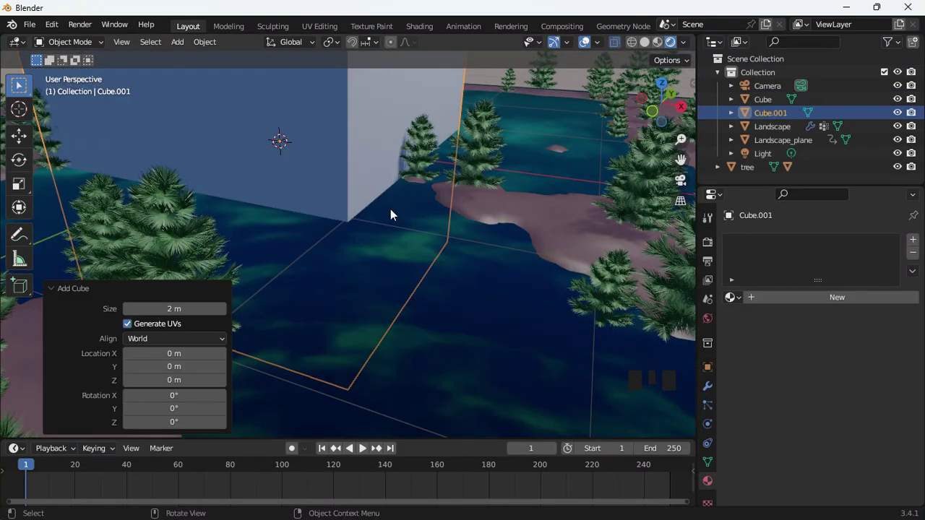
{"action": "key", "text": "s"}
{"action": "left_click", "coordinate": [297, 172]}
{"action": "key", "text": "s"}
{"action": "key", "text": "z"}
{"action": "left_click", "coordinate": [359, 155]}
- Move the oar toward the boat, finishing with a shift of about 0.15 m along X
{"action": "key", "text": "g"}
{"action": "left_click", "coordinate": [342, 179]}
{"action": "key", "text": "g"}
{"action": "key", "text": "x"}
{"action": "left_click", "coordinate": [333, 200]}
{"action": "key", "text": "g"}
{"action": "key", "text": "x"}
{"action": "left_click", "coordinate": [351, 208]}
- Place the oar over the boat in top view
{"action": "key", "text": "KP_7"}
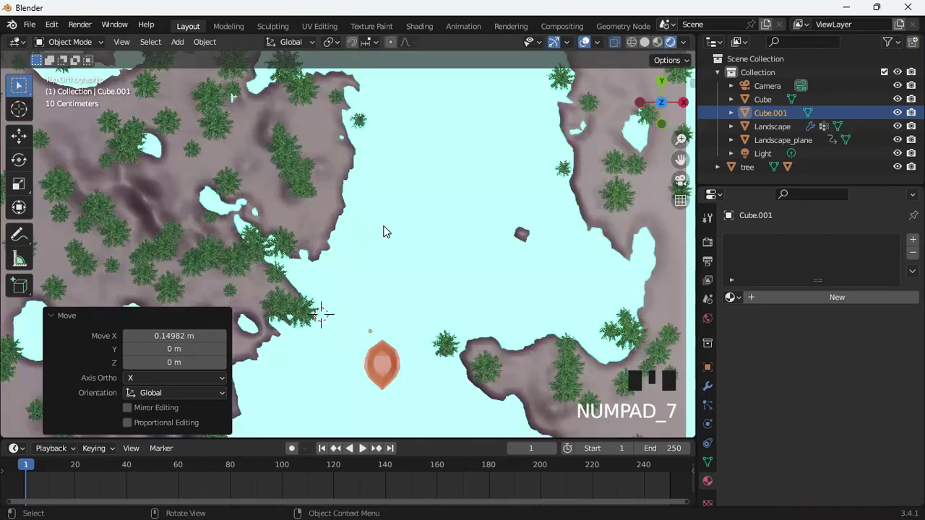
{"action": "scroll", "coordinate": [383, 231], "scroll_direction": "down", "scroll_amount": 3}
{"action": "key", "text": "g"}
{"action": "left_click", "coordinate": [384, 320]}
{"action": "scroll", "coordinate": [368, 230], "scroll_direction": "up", "scroll_amount": 2}
- Adjust the oar's height along Z, rotate it about 54.6° in the view and set it leaning inside the boat
{"action": "middle_click_drag", "start_coordinate": [384, 320], "coordinate": [445, 266]}
{"action": "key", "text": "g"}
{"action": "key", "text": "z"}
{"action": "left_click", "coordinate": [504, 124]}
{"action": "key", "text": "r"}
{"action": "left_click", "coordinate": [505, 181]}
{"action": "key", "text": "g"}
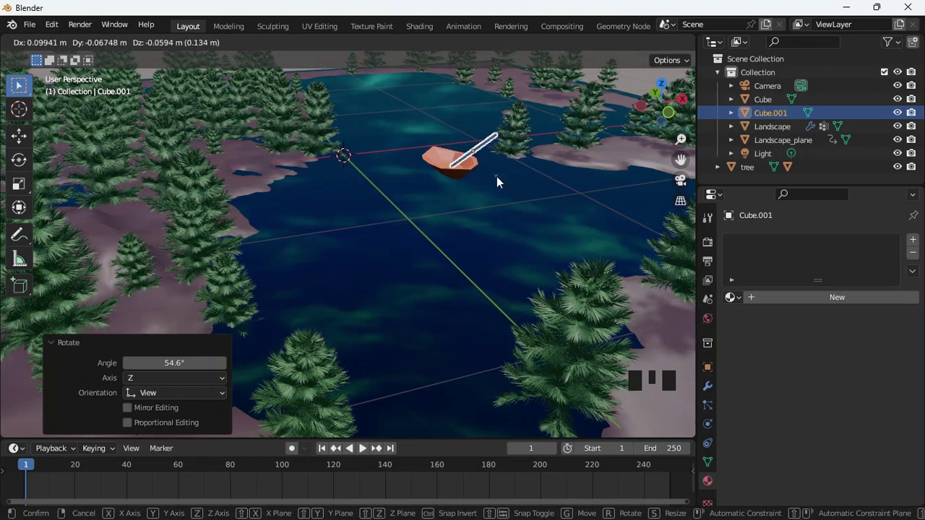
{"action": "left_click", "coordinate": [497, 176]}
- Select the oar, give it a new material and pick its base color
{"action": "scroll", "coordinate": [535, 139], "scroll_direction": "up", "scroll_amount": 2}
{"action": "left_click", "coordinate": [547, 200]}
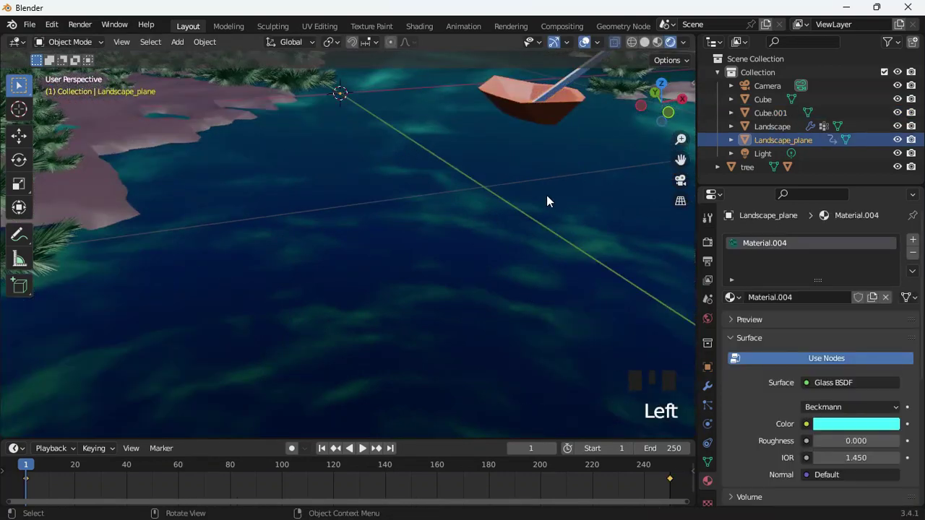
{"action": "scroll", "coordinate": [547, 200], "scroll_direction": "down", "scroll_amount": 3}
{"action": "left_click", "coordinate": [449, 157]}
{"action": "left_click", "coordinate": [804, 299]}
{"action": "left_click", "coordinate": [846, 441]}
{"action": "left_click", "coordinate": [815, 330]}
{"action": "left_click", "coordinate": [599, 175]}
{"action": "scroll", "coordinate": [599, 226], "scroll_direction": "up", "scroll_amount": 2}
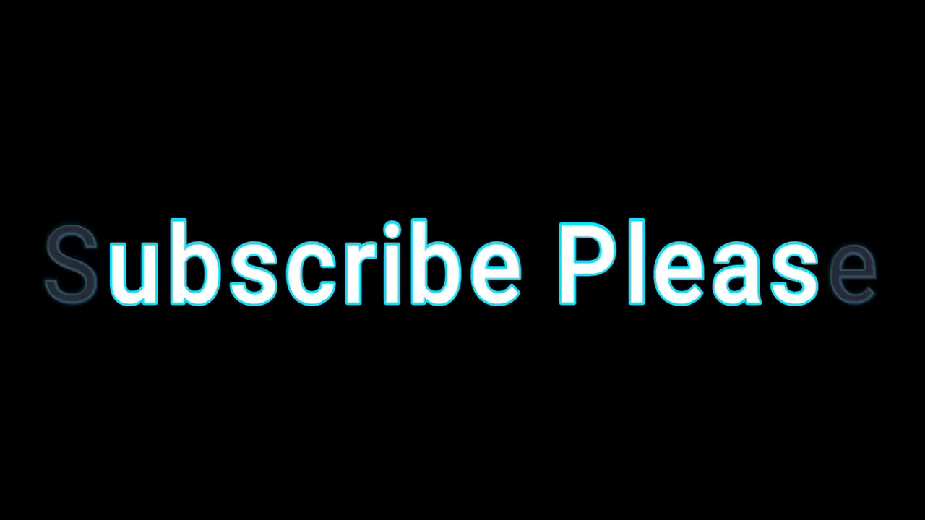